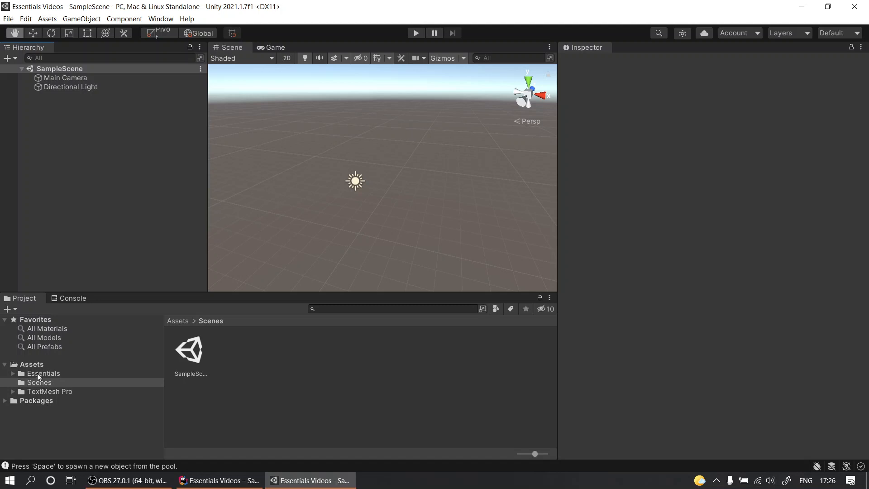
Create a C# script named TEST in the Assets folder.
{"action": "right_click", "coordinate": [37, 365]}
{"action": "mouse_move", "coordinate": [91, 100]}
{"action": "left_click", "coordinate": [273, 74]}
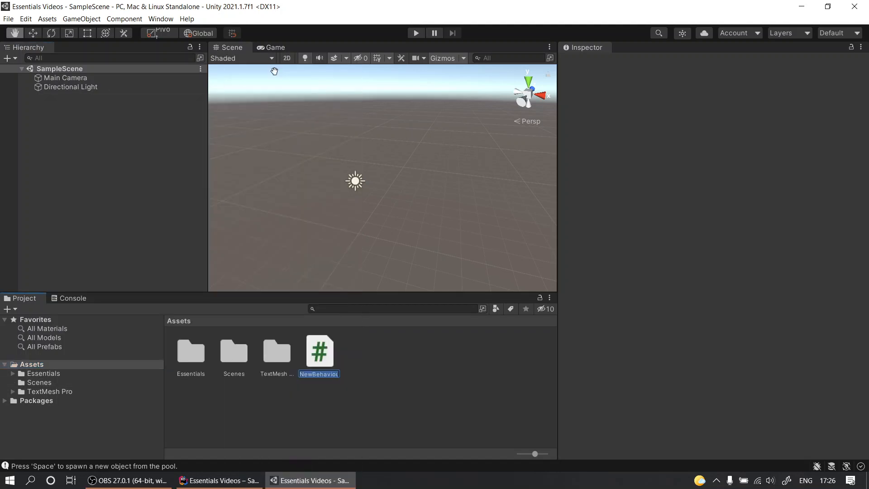
{"action": "type", "text": "TEST"}
{"action": "key", "text": "Return"}
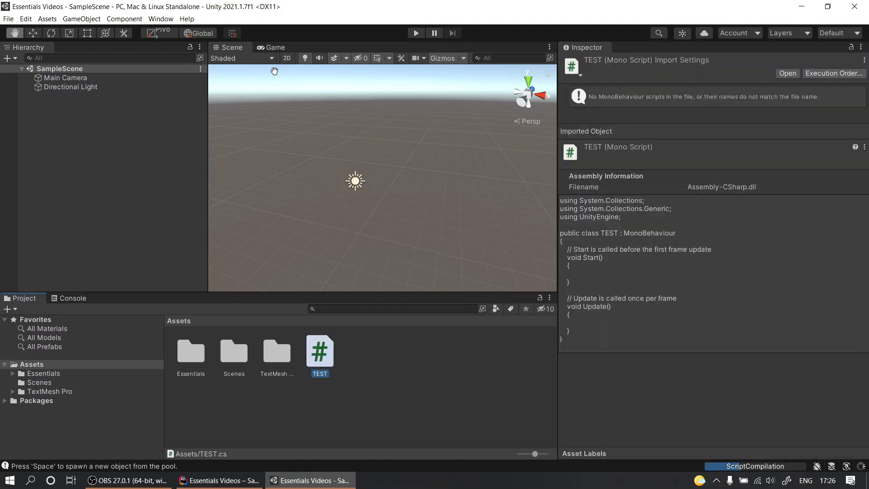
Open the TEST script in the code editor and check the class name it declares.
{"action": "key", "text": "Return"}
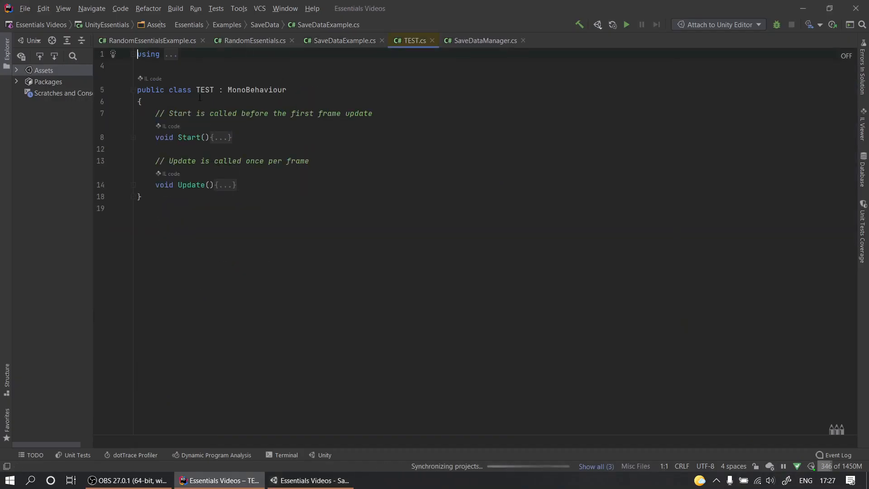
{"action": "double_click", "coordinate": [209, 89]}
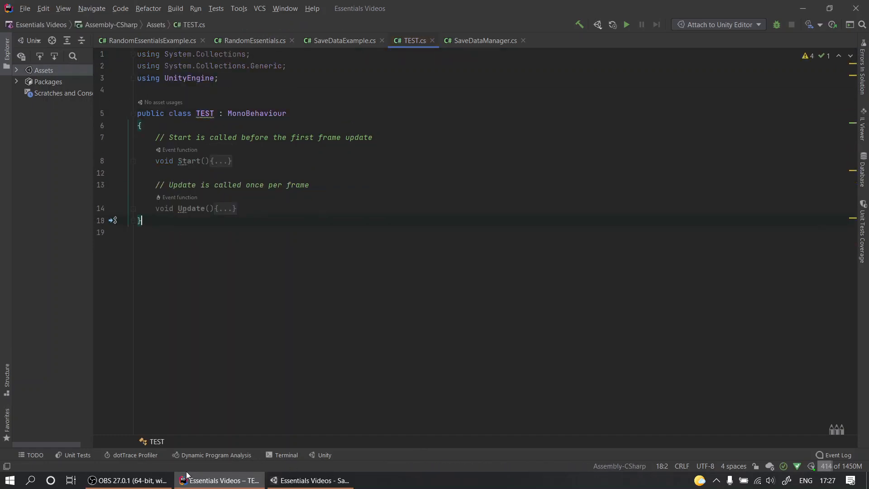
{"action": "double_click", "coordinate": [207, 113]}
{"action": "left_click", "coordinate": [277, 283]}
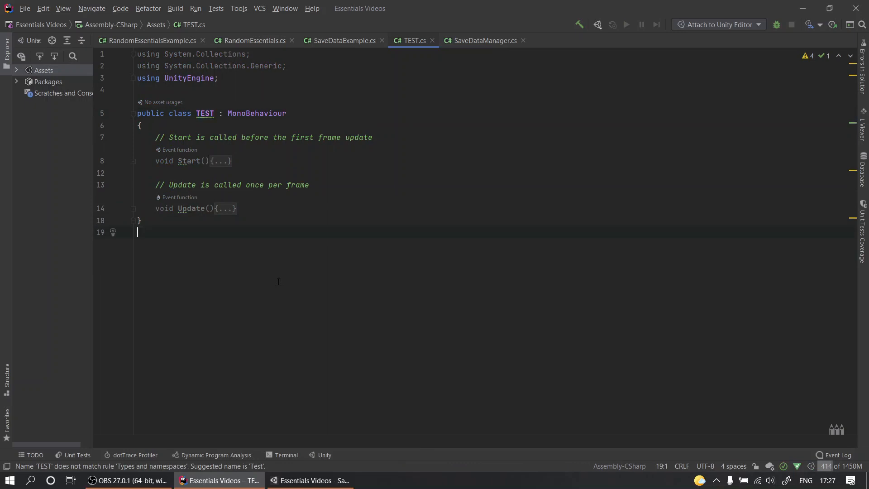
Switch back to Unity, rename the TEST script to Walking and update its class name to match the file name.
{"action": "left_click", "coordinate": [293, 485]}
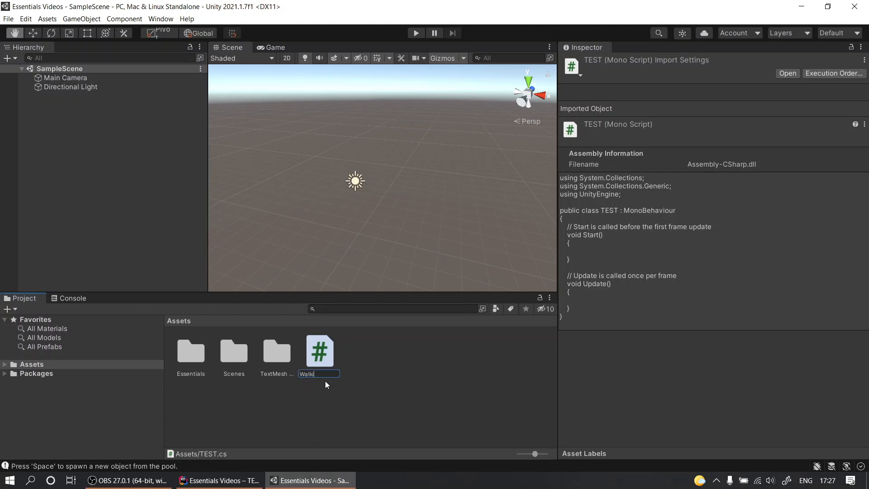
{"action": "key", "text": "Return"}
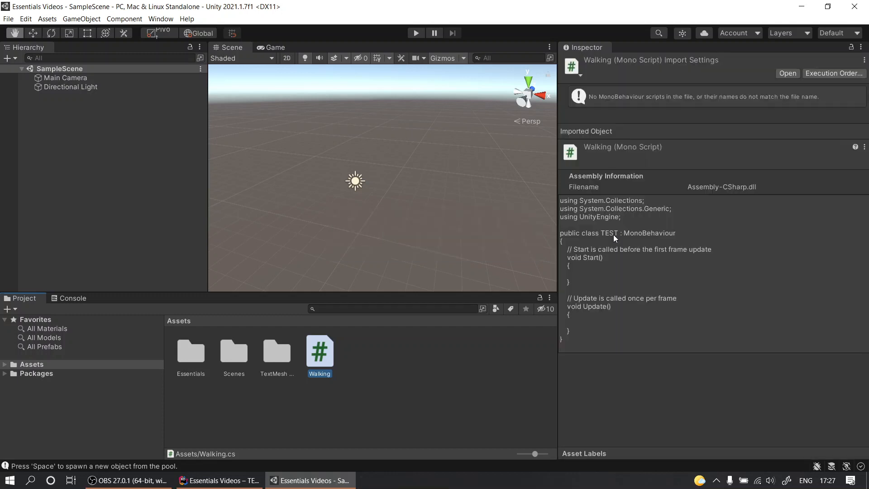
{"action": "right_click", "coordinate": [321, 358]}
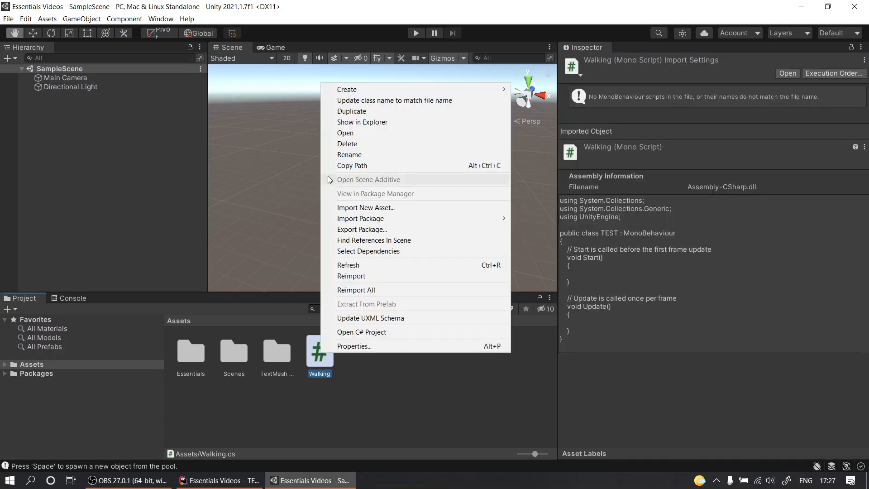
{"action": "left_click", "coordinate": [406, 102]}
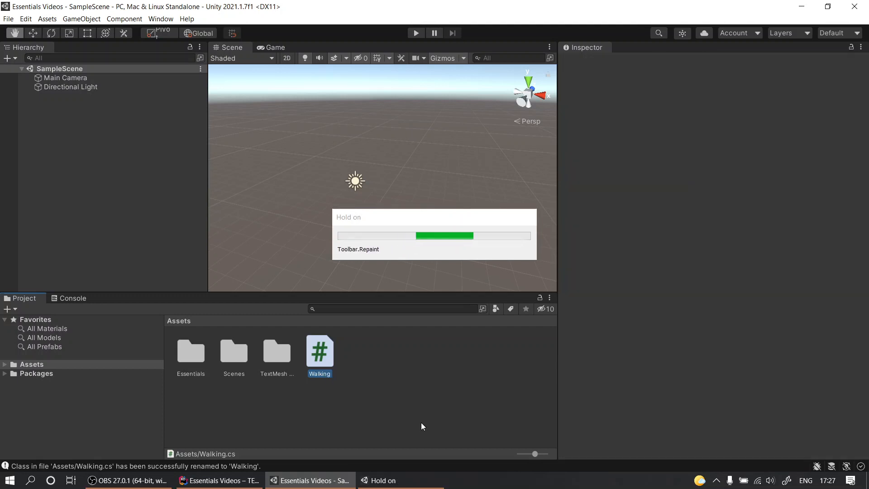
Duplicate the Walking script and update the copy's class name to match its file name.
{"action": "right_click", "coordinate": [320, 355]}
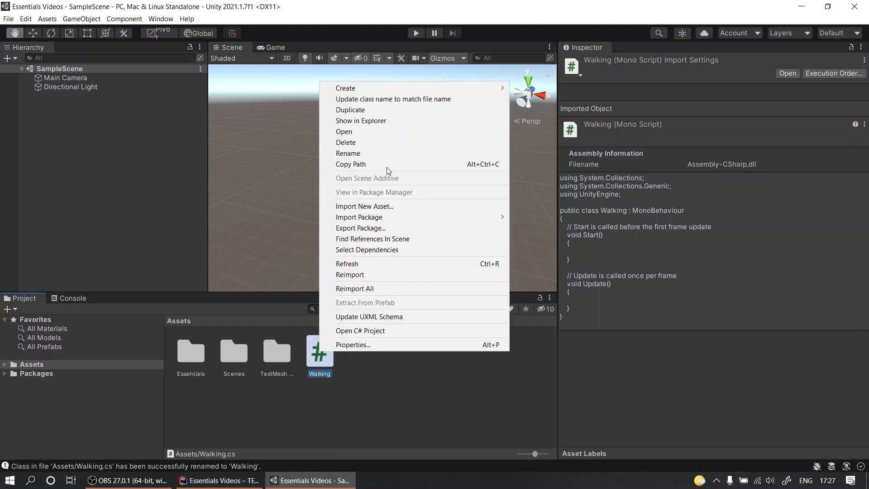
{"action": "left_click", "coordinate": [358, 110]}
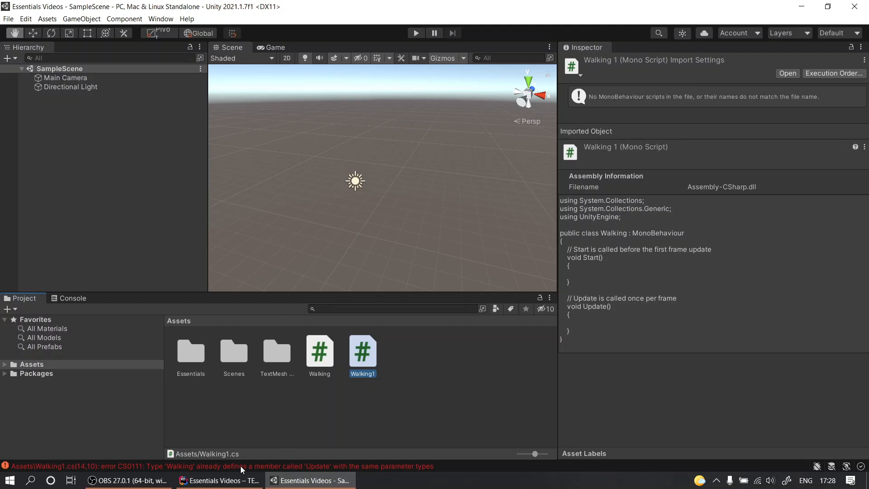
{"action": "right_click", "coordinate": [361, 364]}
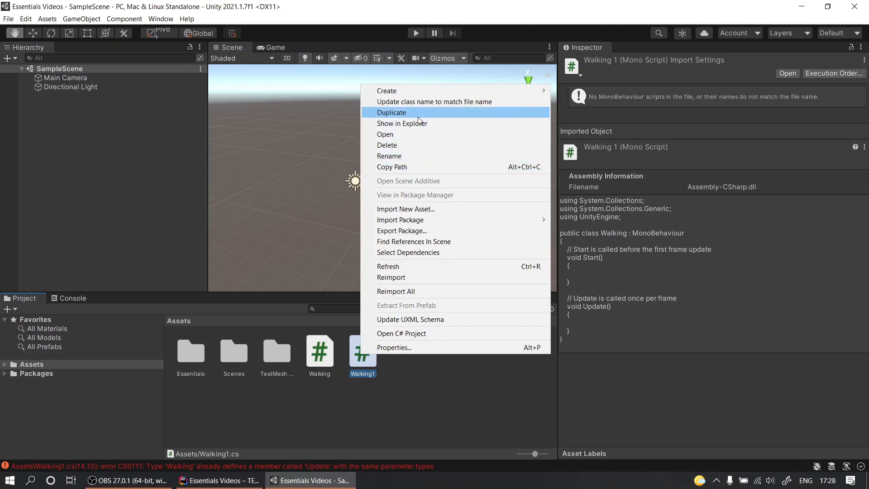
{"action": "left_click", "coordinate": [421, 102]}
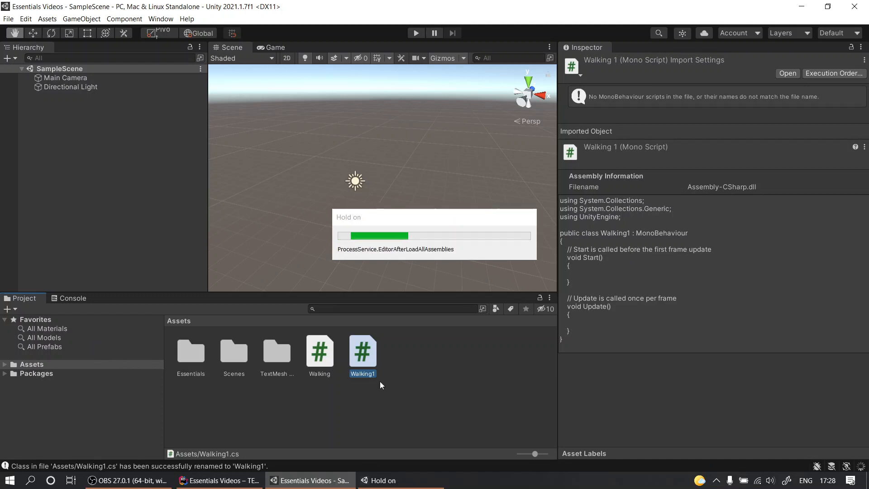
Create a new material with the default name in the Assets folder and duplicate it.
{"action": "right_click", "coordinate": [407, 358]}
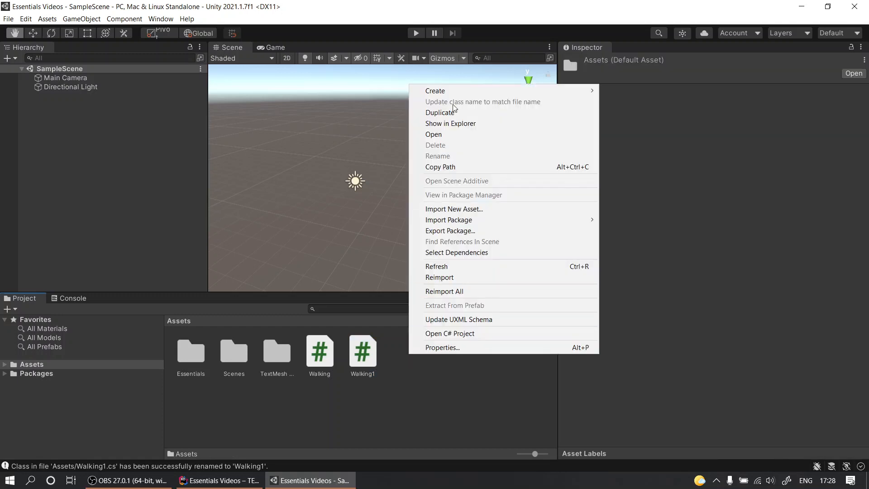
{"action": "mouse_move", "coordinate": [455, 93]}
{"action": "left_click", "coordinate": [640, 258]}
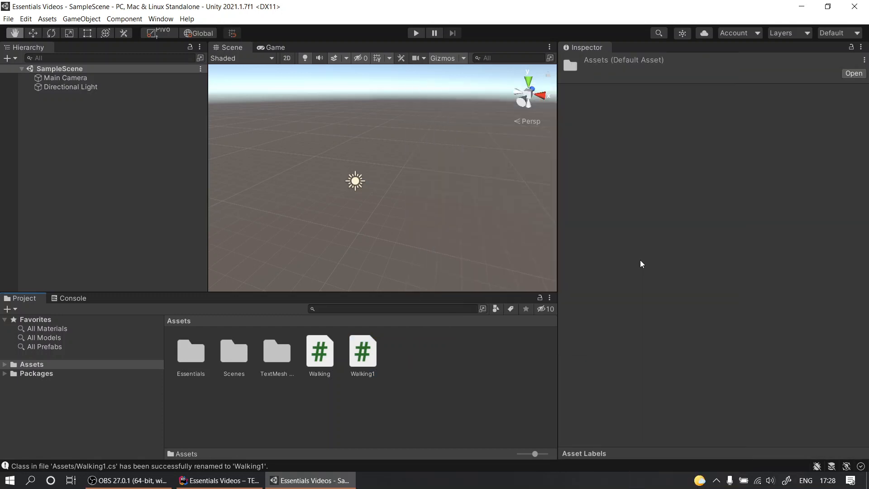
{"action": "key", "text": "Return"}
{"action": "right_click", "coordinate": [322, 356]}
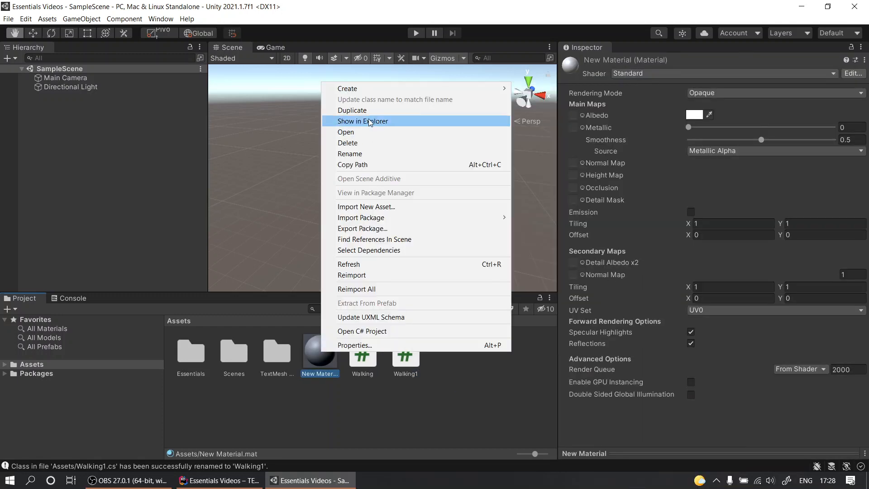
{"action": "left_click", "coordinate": [349, 121]}
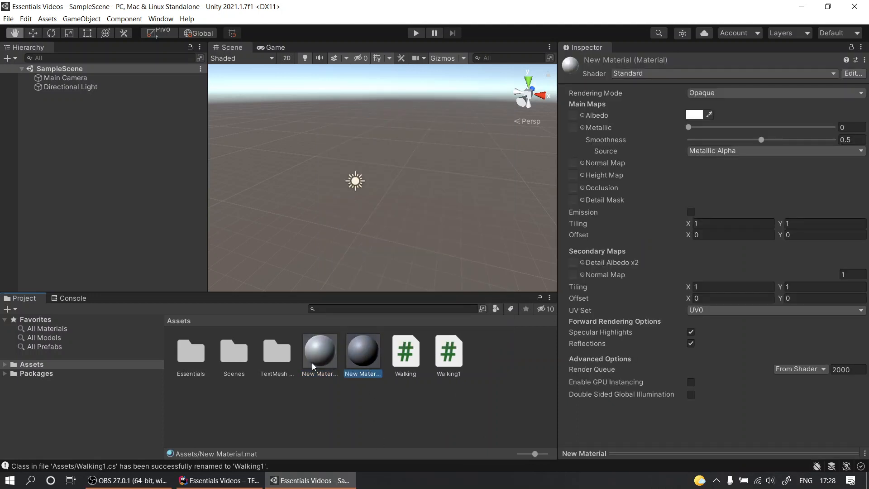
{"action": "left_click", "coordinate": [311, 363]}
{"action": "left_click", "coordinate": [370, 398]}
{"action": "left_click", "coordinate": [368, 360]}
{"action": "left_click", "coordinate": [339, 397]}
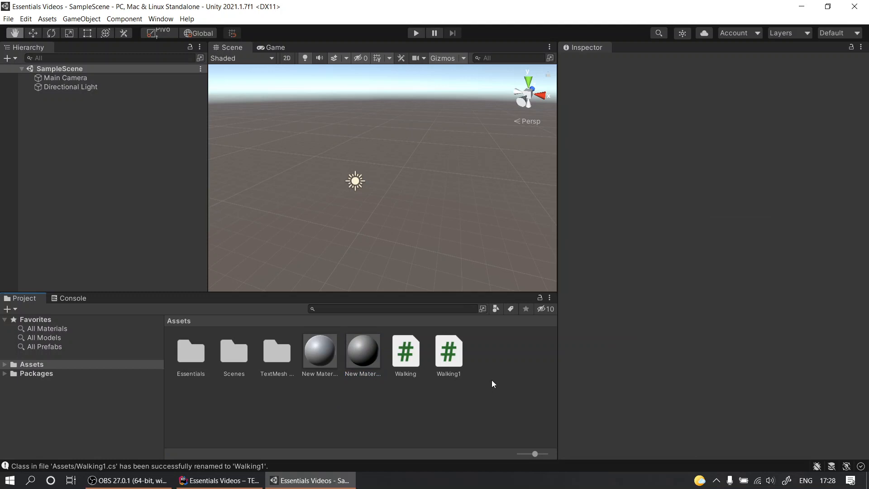
Look up the Clear Console command's key assignment by searching the shortcuts for "clear", and clear the console messages.
{"action": "left_click", "coordinate": [75, 298]}
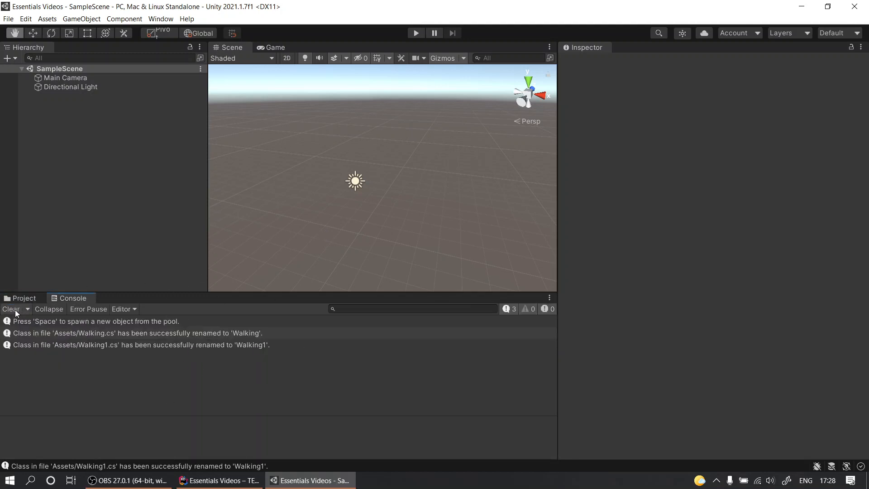
{"action": "left_click", "coordinate": [26, 19]}
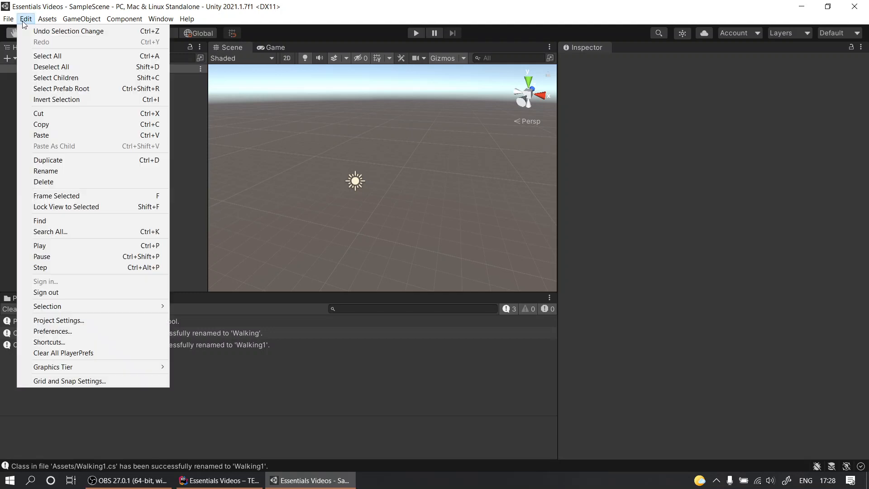
{"action": "left_click", "coordinate": [75, 342]}
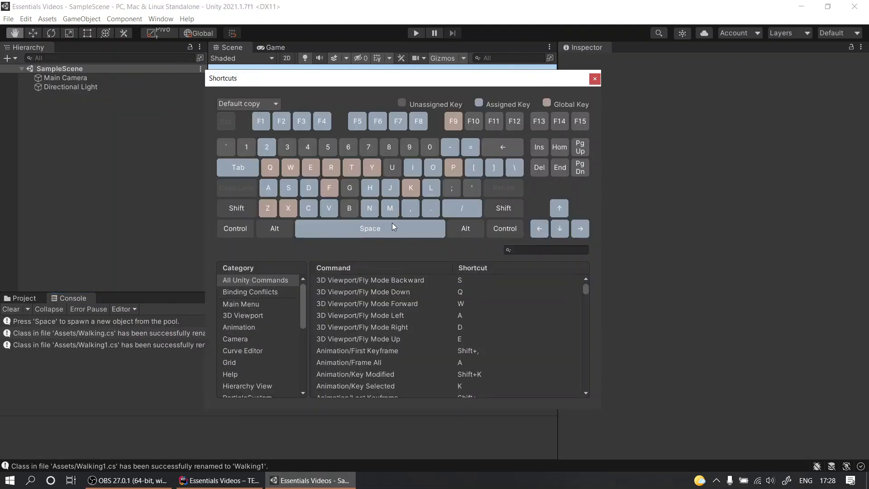
{"action": "type", "text": "clear"}
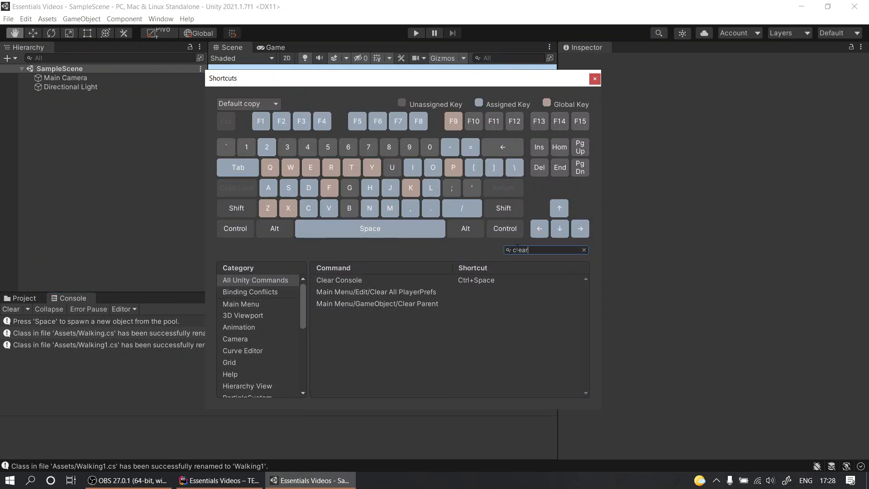
{"action": "left_click", "coordinate": [474, 283]}
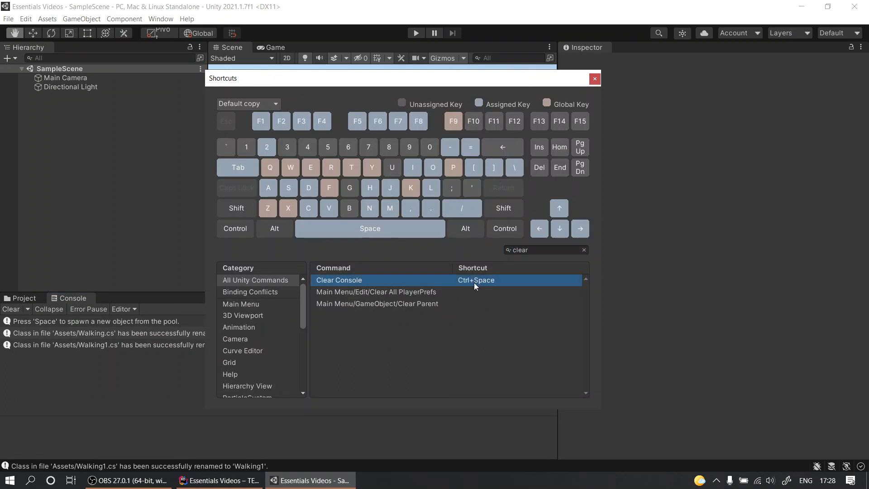
{"action": "left_click", "coordinate": [594, 78]}
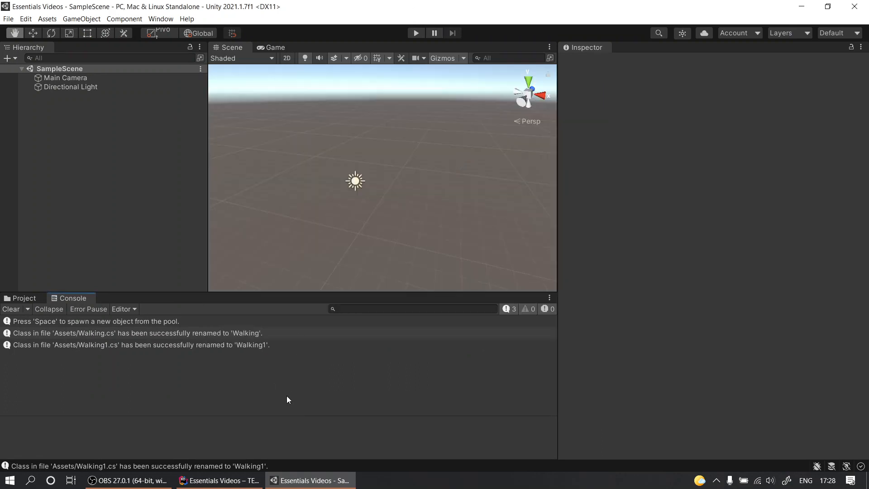
{"action": "key", "text": "alt+c"}
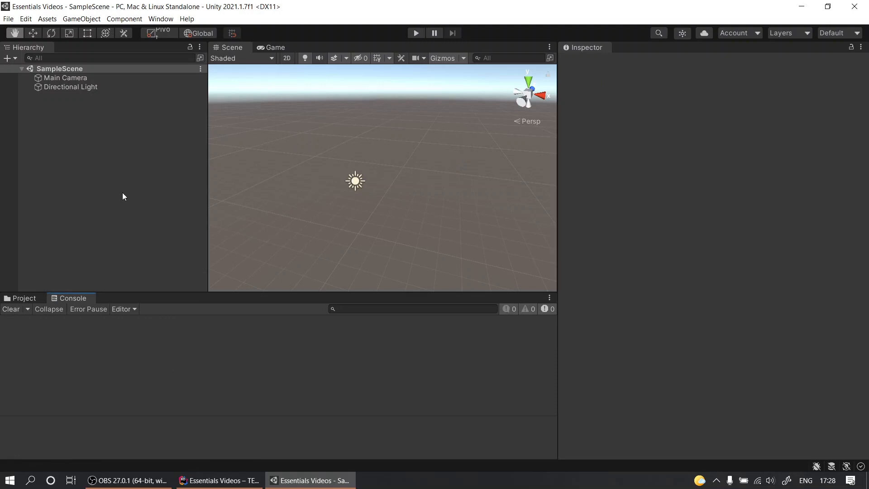
Create an empty game object in SampleScene and duplicate it eight times.
{"action": "right_click", "coordinate": [69, 224]}
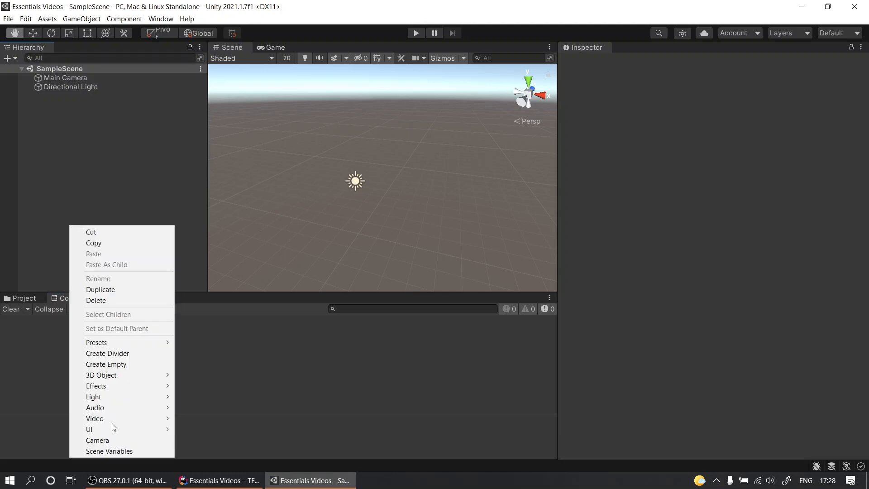
{"action": "left_click", "coordinate": [127, 365]}
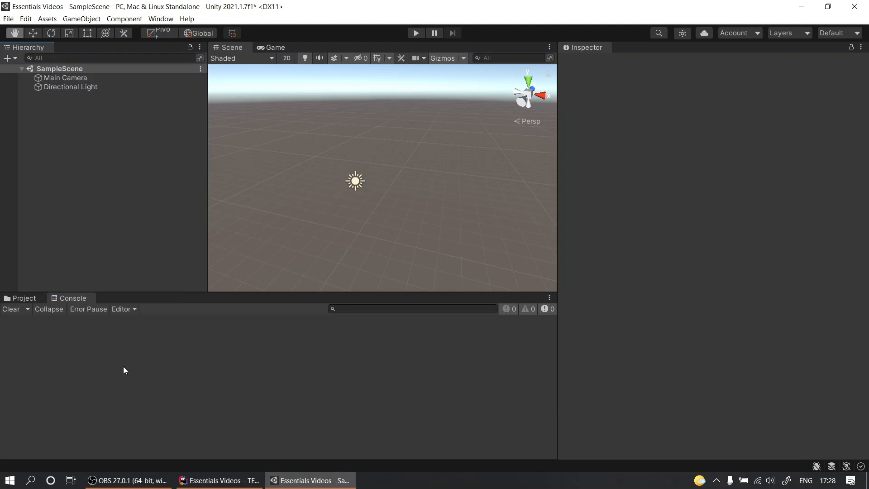
{"action": "left_click", "coordinate": [99, 93]}
{"action": "key", "text": "ctrl+d"}
{"action": "key", "text": "ctrl+d"}
{"action": "key", "text": "ctrl+d"}
{"action": "key", "text": "ctrl+d"}
{"action": "key", "text": "ctrl+d"}
{"action": "key", "text": "ctrl+d"}
{"action": "key", "text": "ctrl+d"}
{"action": "key", "text": "ctrl+d"}
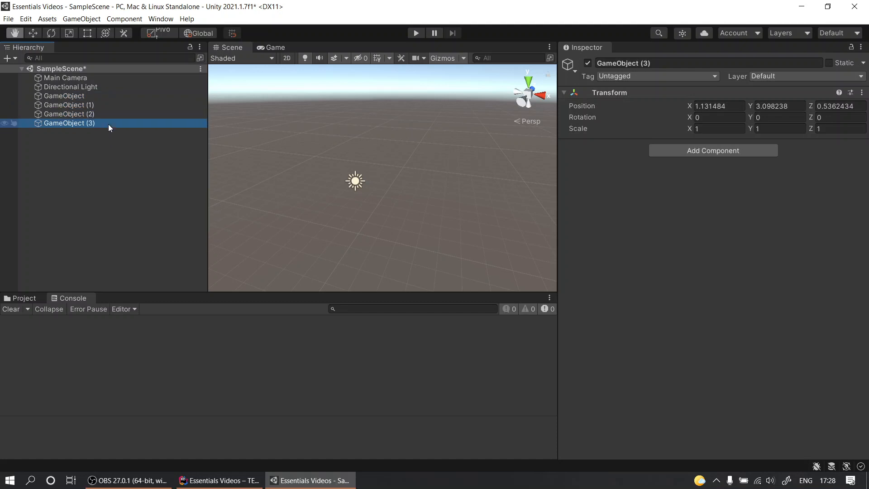
Add a 3D cube to SampleScene and duplicate it six times.
{"action": "left_click", "coordinate": [97, 243]}
{"action": "right_click", "coordinate": [97, 244]}
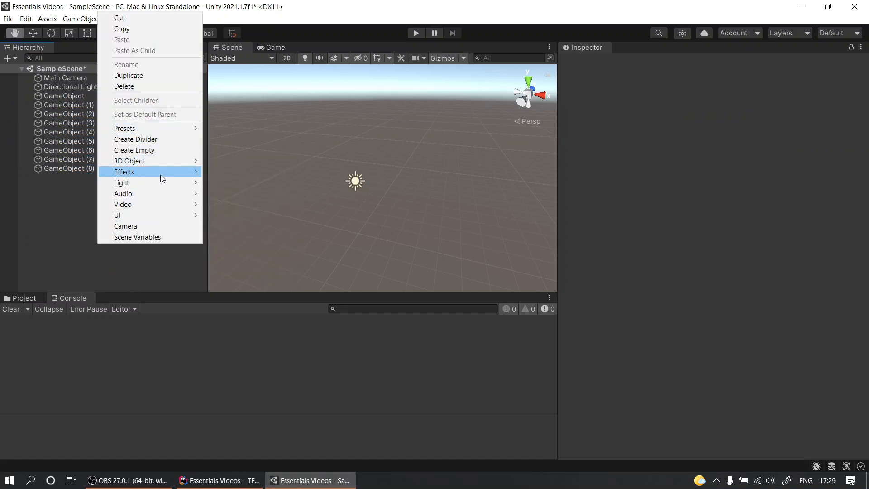
{"action": "mouse_move", "coordinate": [157, 161]}
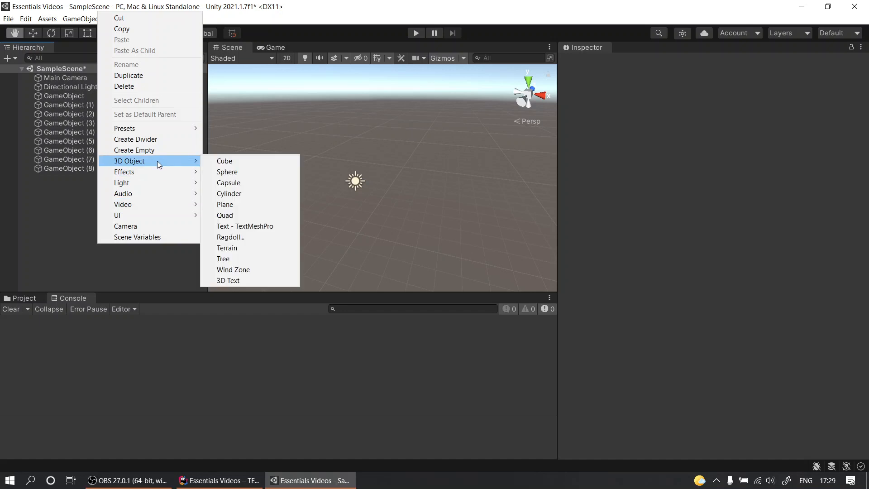
{"action": "left_click", "coordinate": [292, 162]}
{"action": "key", "text": "ctrl+d"}
{"action": "key", "text": "ctrl+d"}
{"action": "key", "text": "ctrl+d"}
{"action": "key", "text": "ctrl+d"}
{"action": "key", "text": "ctrl+d"}
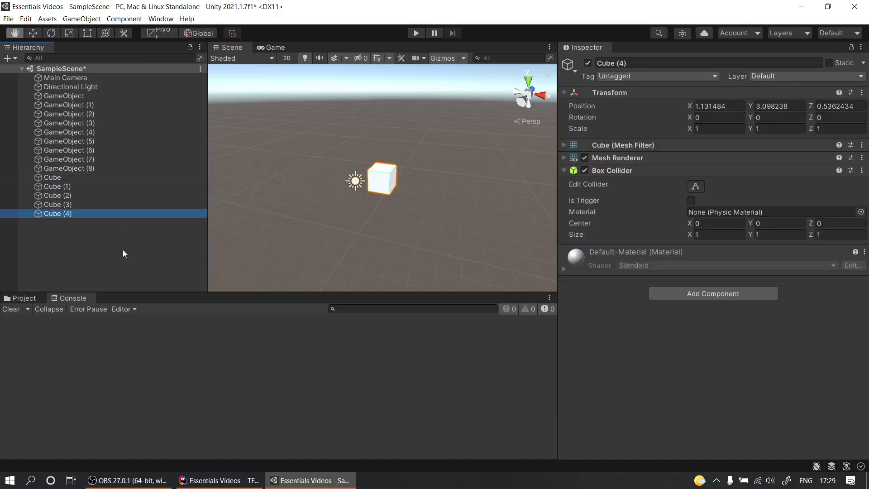
{"action": "left_click", "coordinate": [110, 243]}
Scatter the cubes through the hierarchy, nesting Cube (3) and Cube (6) under GameObject (2) and placing Cube (1) below GameObject (7).
{"action": "left_click", "coordinate": [65, 222]}
{"action": "left_click_drag", "start_coordinate": [62, 214], "coordinate": [84, 164]}
{"action": "left_click_drag", "start_coordinate": [66, 232], "coordinate": [76, 124]}
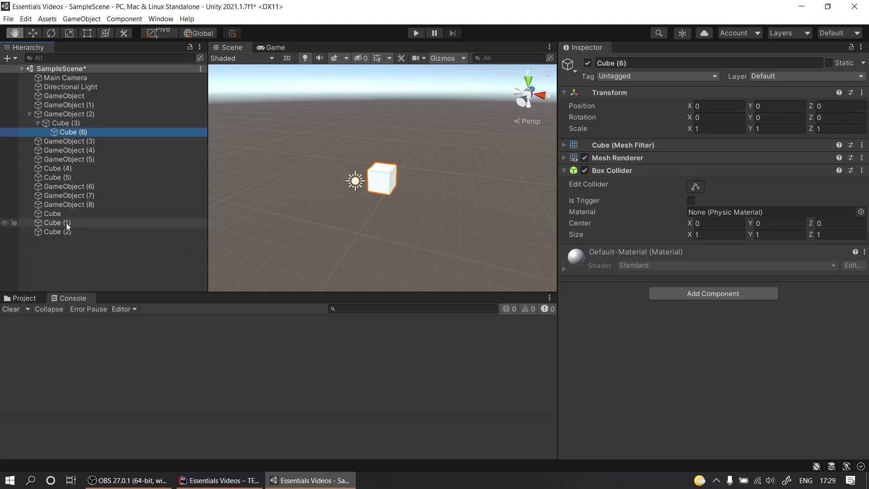
{"action": "left_click_drag", "start_coordinate": [66, 223], "coordinate": [68, 200]}
{"action": "left_click", "coordinate": [142, 253]}
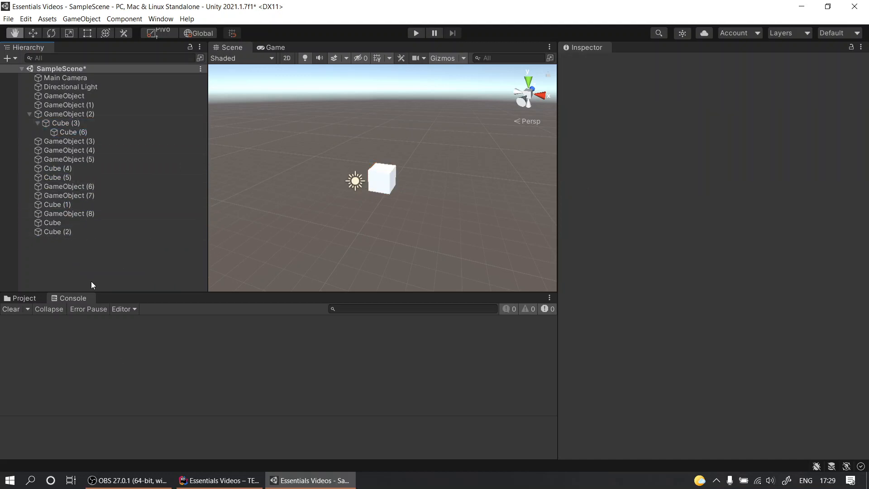
Create a hierarchy divider named Environment with 44 asterisks and a centered name, and widen the Hierarchy to show it in full.
{"action": "right_click", "coordinate": [79, 259]}
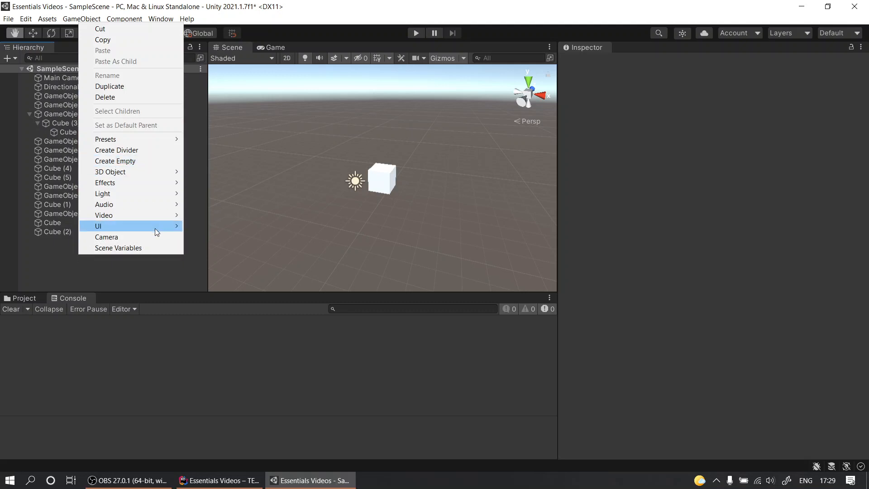
{"action": "left_click", "coordinate": [118, 151]}
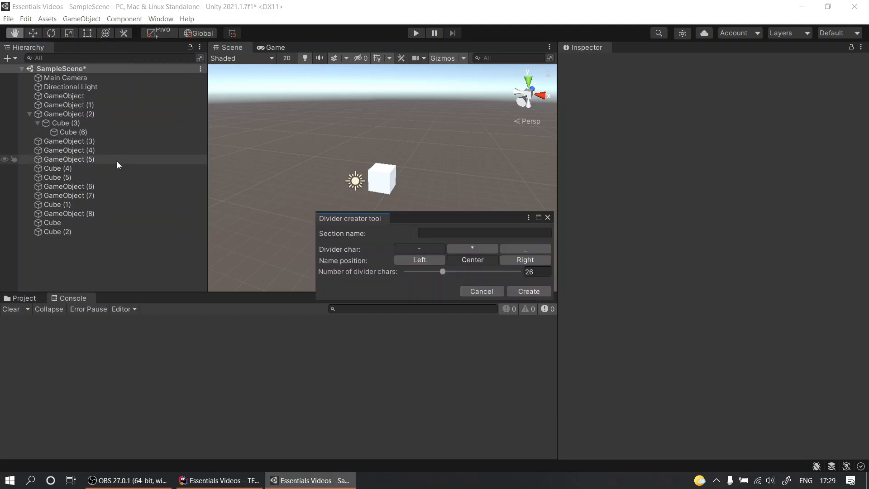
{"action": "left_click_drag", "start_coordinate": [432, 216], "coordinate": [379, 117]}
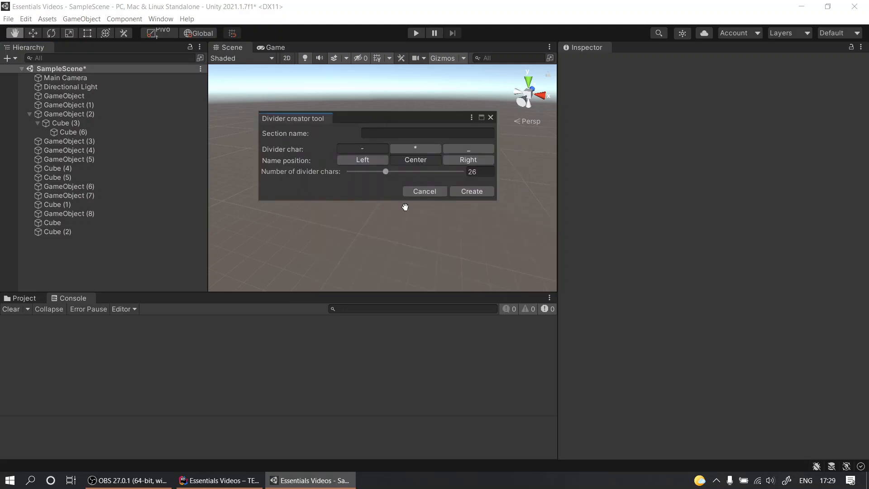
{"action": "left_click", "coordinate": [378, 134]}
{"action": "type", "text": "Environment"}
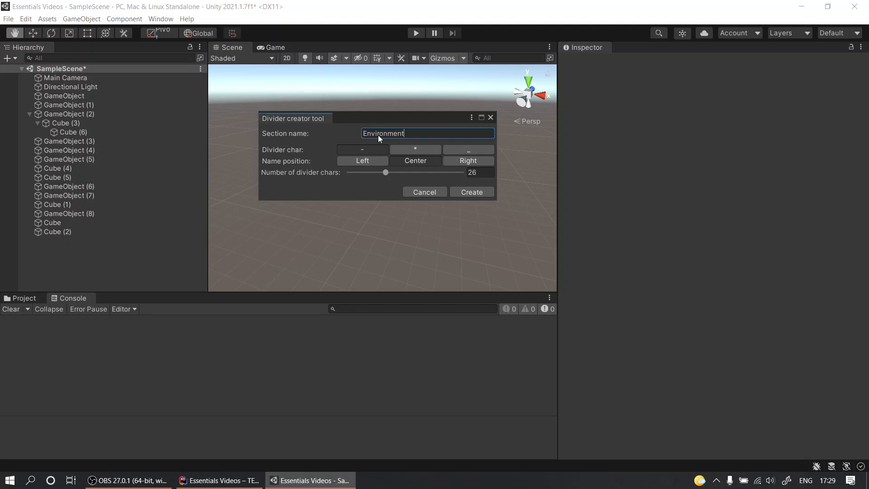
{"action": "key", "text": "Tab"}
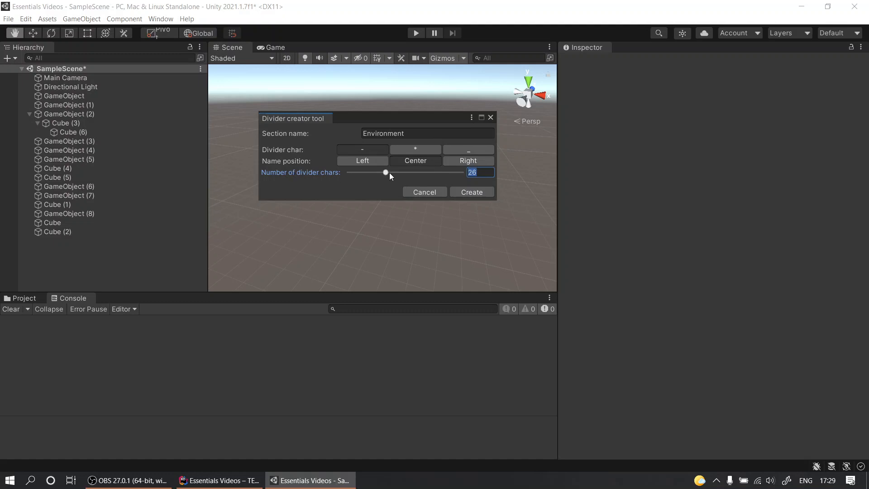
{"action": "left_click_drag", "start_coordinate": [389, 172], "coordinate": [420, 172]}
{"action": "left_click", "coordinate": [420, 149]}
{"action": "left_click_drag", "start_coordinate": [414, 174], "coordinate": [411, 220]}
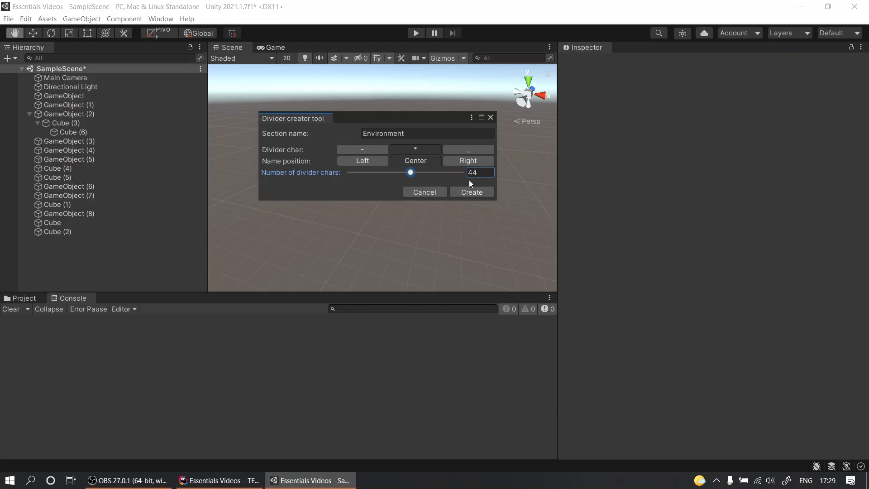
{"action": "left_click", "coordinate": [424, 194]}
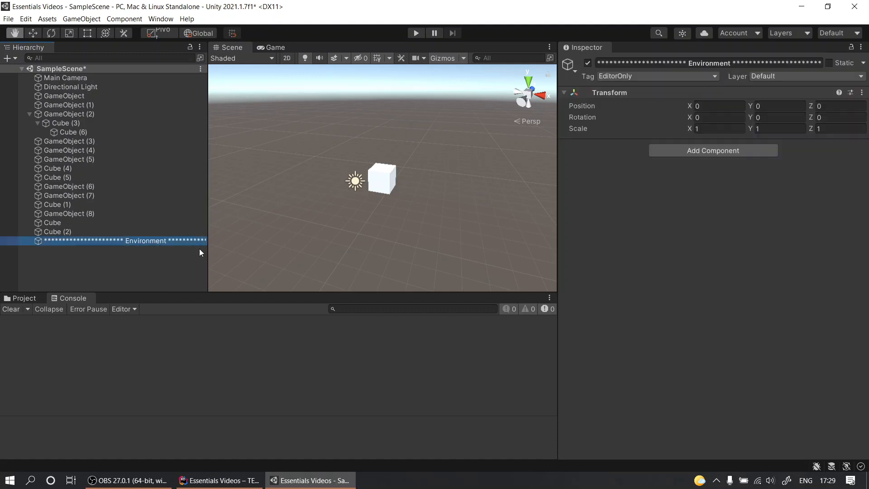
{"action": "left_click_drag", "start_coordinate": [208, 259], "coordinate": [368, 267]}
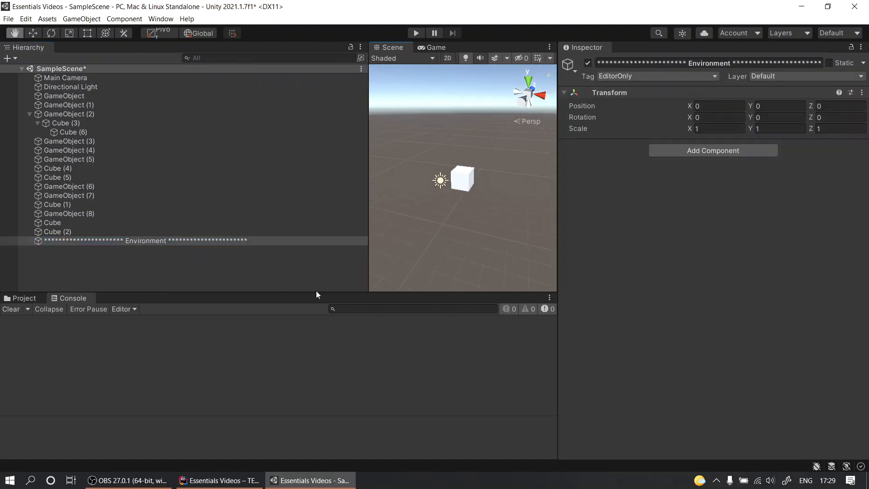
Create an unnamed divider of 17 asterisks and move the Environment divider between GameObject (6) and GameObject (7).
{"action": "left_click", "coordinate": [189, 256]}
{"action": "right_click", "coordinate": [189, 256]}
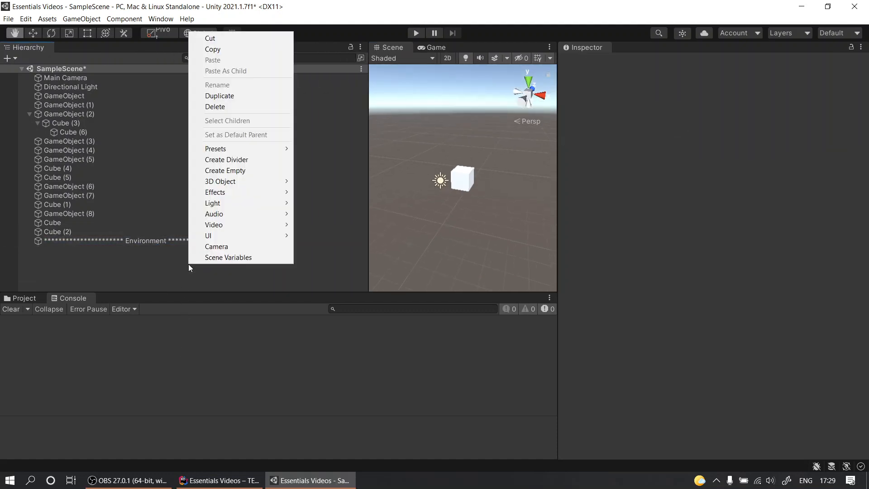
{"action": "left_click", "coordinate": [239, 159]}
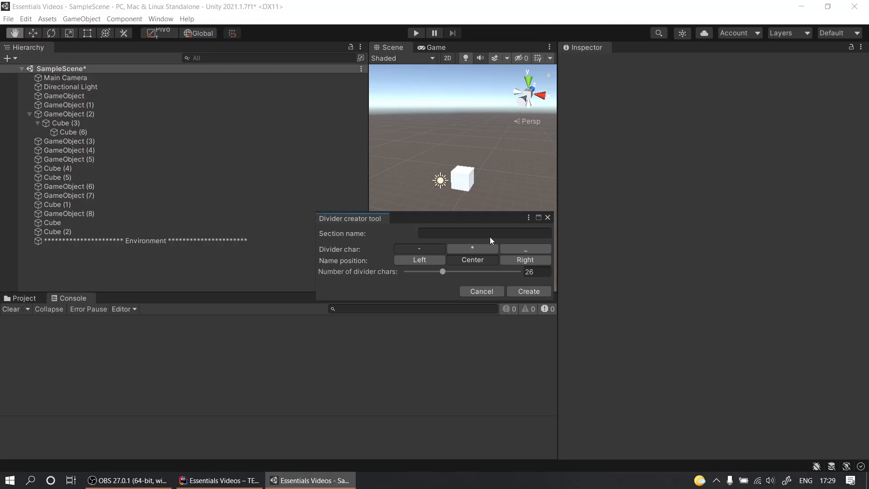
{"action": "left_click", "coordinate": [461, 250]}
{"action": "left_click_drag", "start_coordinate": [443, 270], "coordinate": [430, 271]}
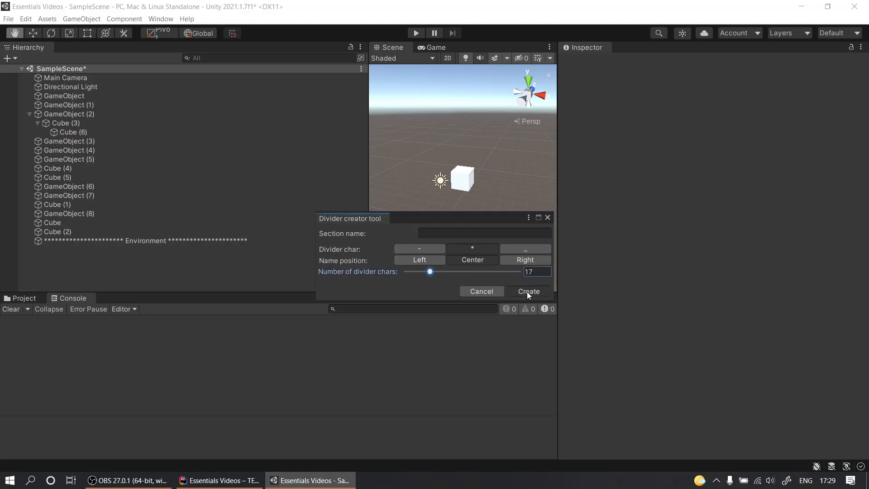
{"action": "left_click", "coordinate": [527, 291]}
{"action": "left_click", "coordinate": [68, 249]}
{"action": "left_click", "coordinate": [101, 273]}
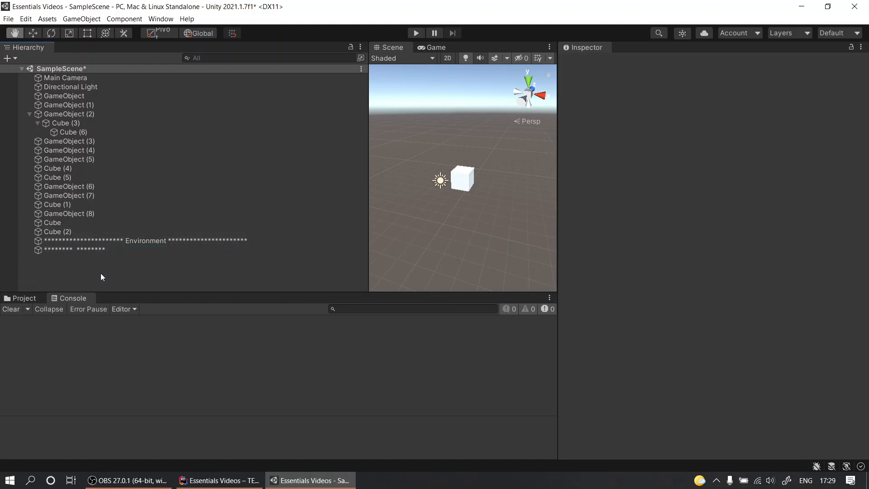
{"action": "left_click_drag", "start_coordinate": [124, 240], "coordinate": [118, 192]}
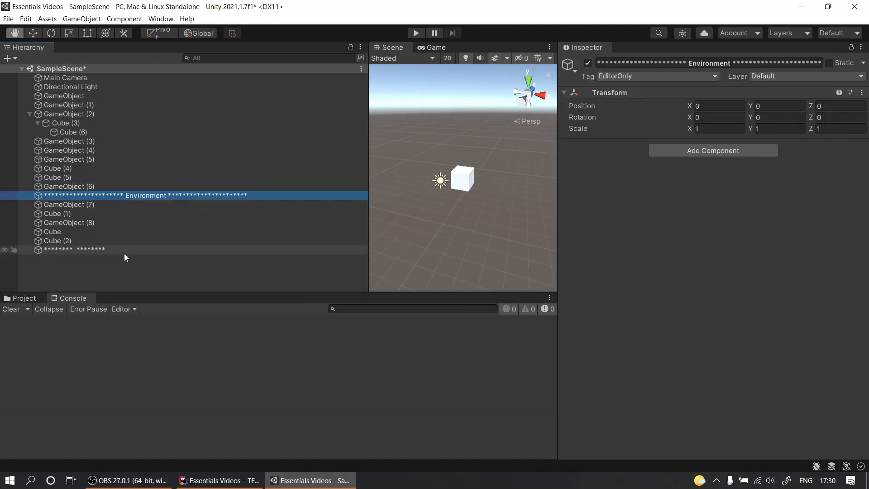
Create a hierarchy divider named DONE with 52 dashes and a centered name.
{"action": "right_click", "coordinate": [124, 252]}
{"action": "right_click", "coordinate": [88, 277]}
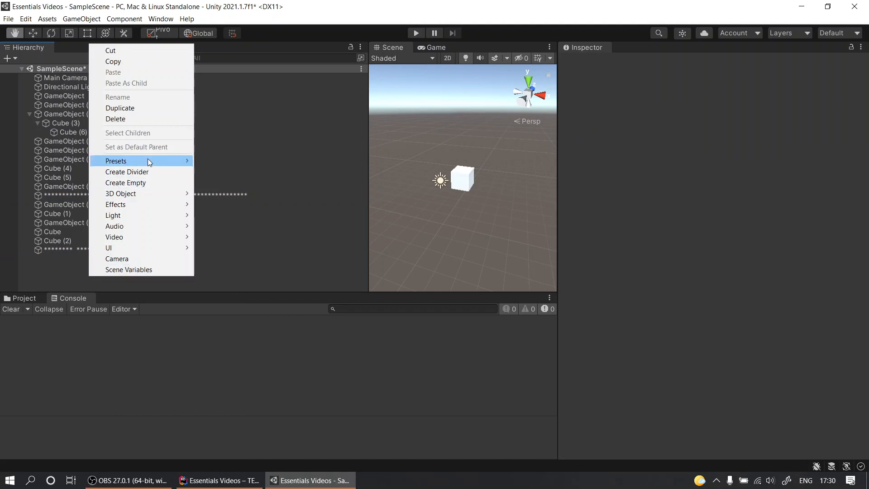
{"action": "left_click", "coordinate": [155, 173]}
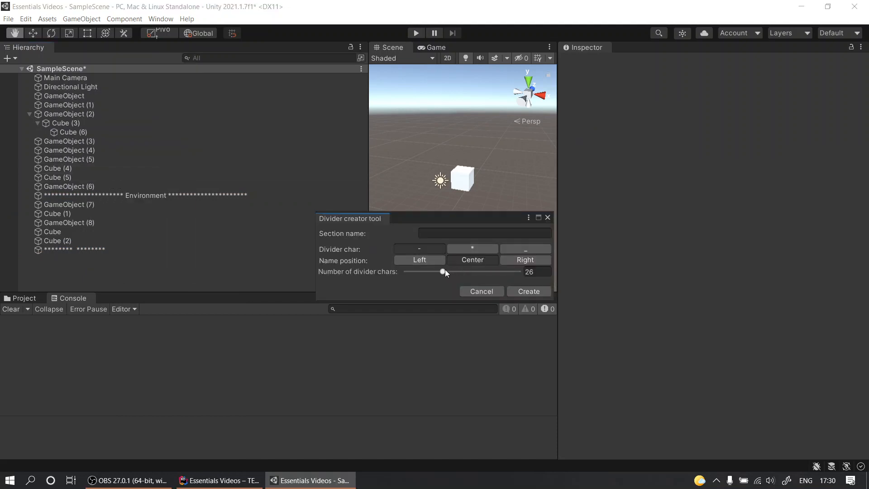
{"action": "left_click_drag", "start_coordinate": [443, 271], "coordinate": [478, 271]}
{"action": "left_click", "coordinate": [470, 232]}
{"action": "type", "text": "DONE"}
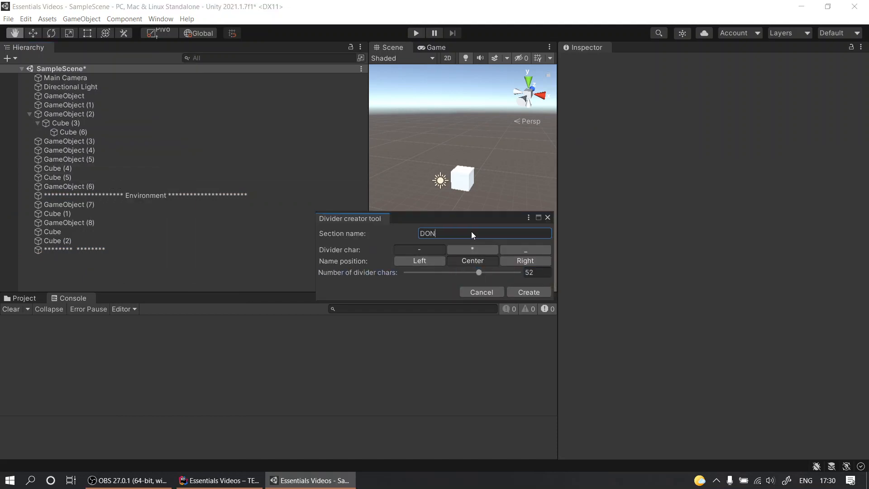
{"action": "left_click", "coordinate": [517, 293]}
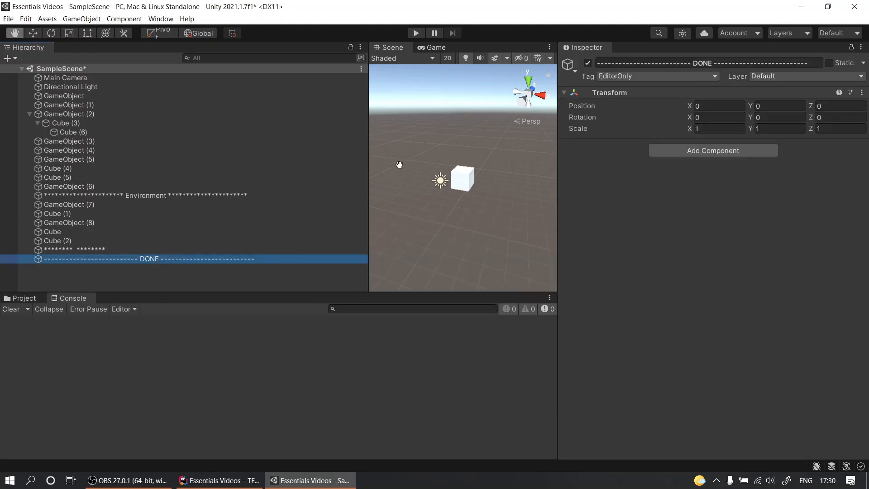
{"action": "left_click", "coordinate": [250, 275]}
Spread three of the overlapping cubes apart, moving Cube (2) to about X -0.46, Z -2.79 and Cube (6) to about X 2.43, Y -1.86.
{"action": "left_click", "coordinate": [68, 242]}
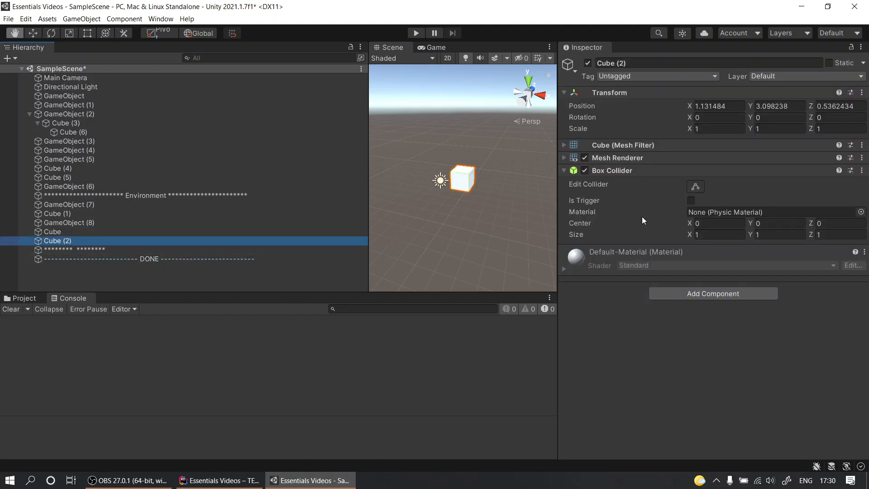
{"action": "left_click", "coordinate": [24, 300]}
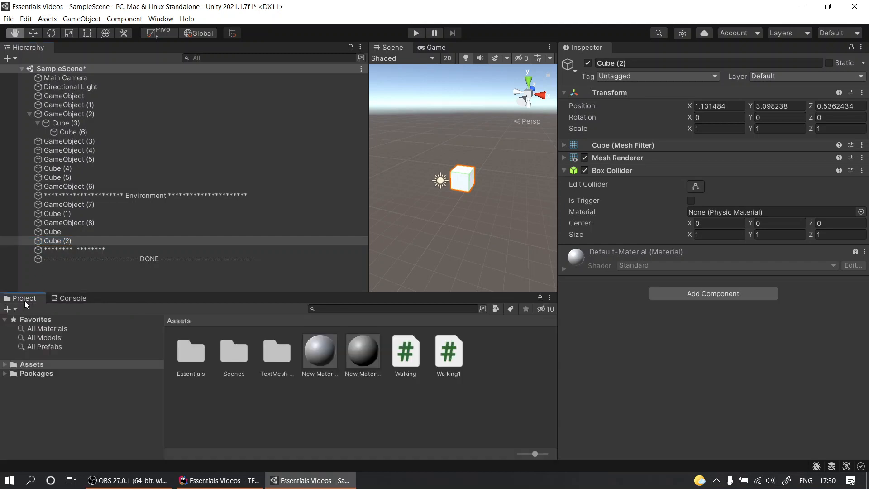
{"action": "left_click", "coordinate": [391, 409]}
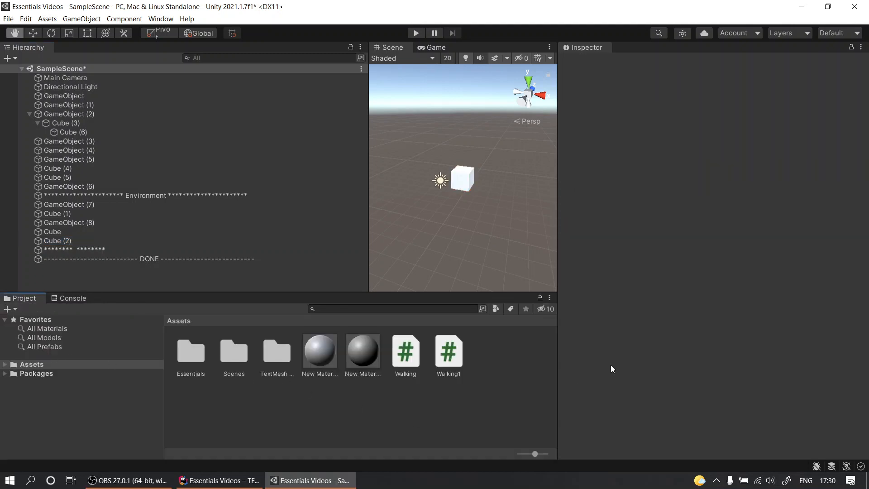
{"action": "left_click", "coordinate": [43, 240]}
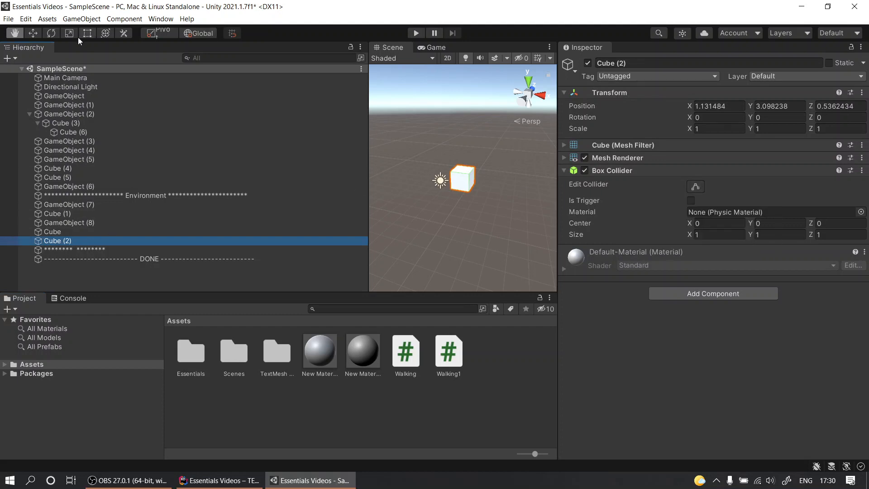
{"action": "left_click", "coordinate": [34, 35]}
{"action": "left_click_drag", "start_coordinate": [463, 181], "coordinate": [386, 211]}
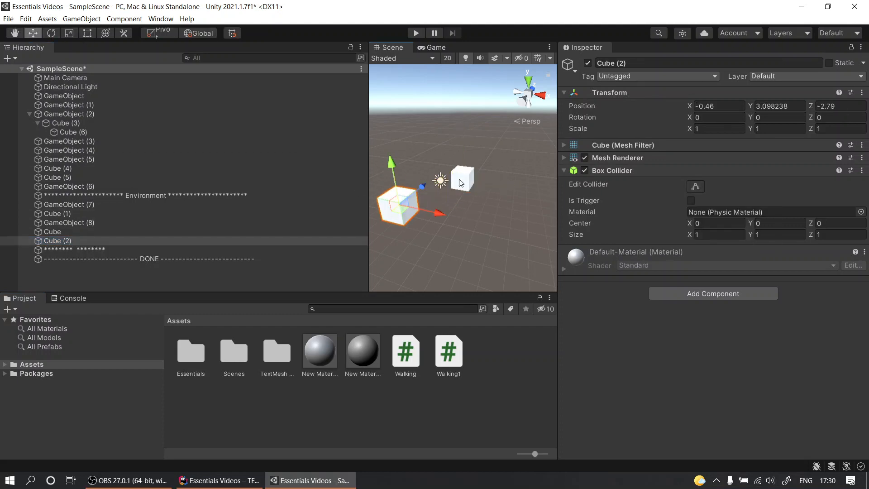
{"action": "left_click", "coordinate": [462, 178]}
{"action": "left_click_drag", "start_coordinate": [464, 178], "coordinate": [505, 212]}
{"action": "left_click", "coordinate": [471, 182]}
{"action": "left_click_drag", "start_coordinate": [470, 182], "coordinate": [450, 154]}
Stretch Cube (6)'s box collider along Z to a size of about 3.07, with its center at about Z -1.04.
{"action": "left_click", "coordinate": [504, 214]}
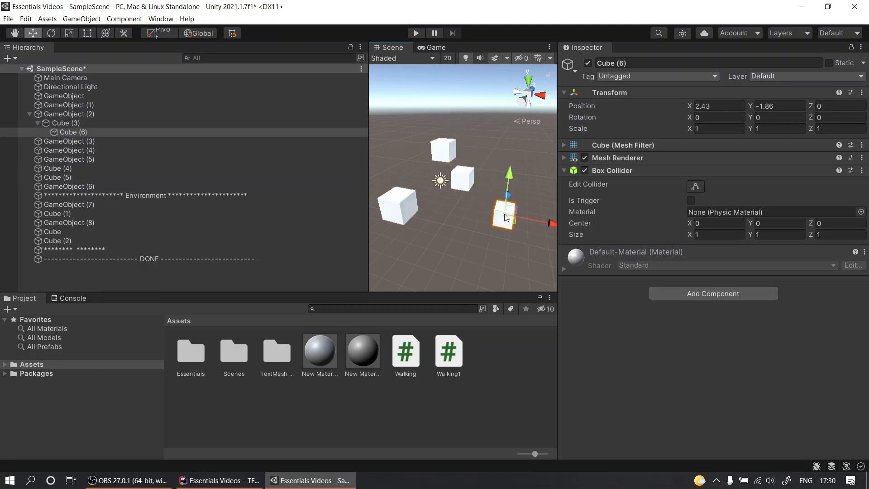
{"action": "left_click", "coordinate": [695, 186]}
{"action": "left_click_drag", "start_coordinate": [503, 220], "coordinate": [518, 250]}
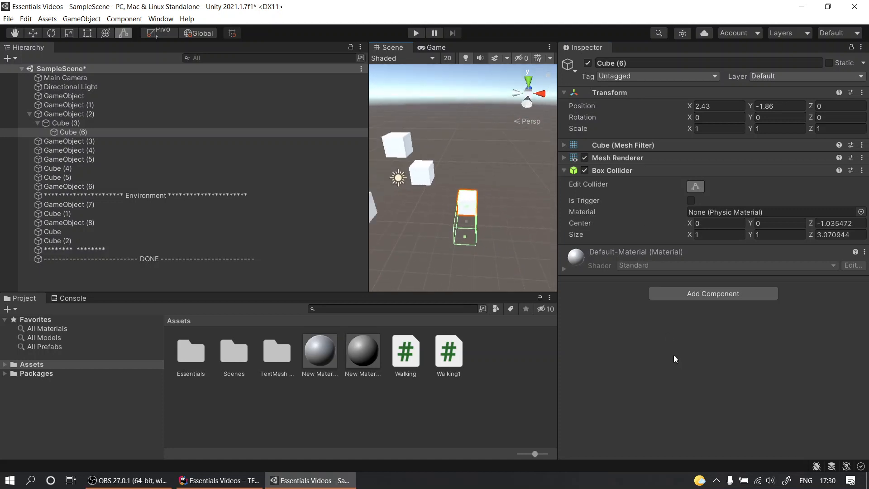
Save Cube (6)'s Box Collider settings as the preset BoxCollider.preset in the Assets folder.
{"action": "left_click", "coordinate": [850, 171]}
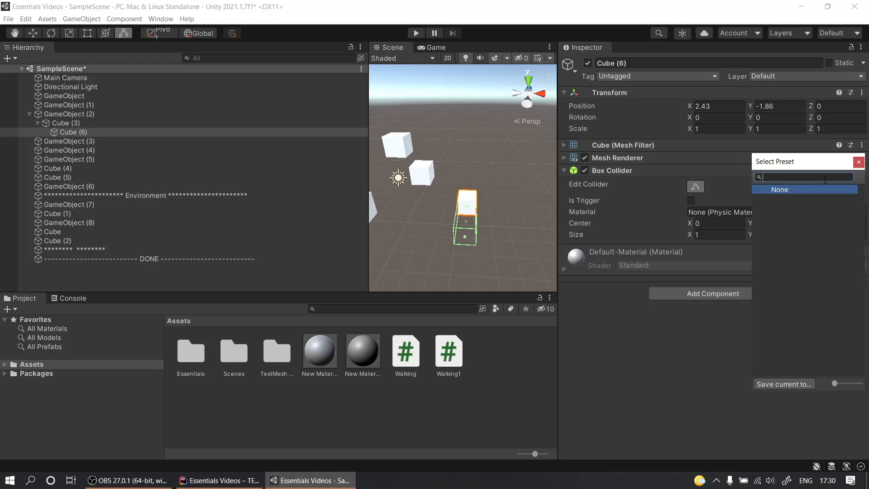
{"action": "type", "text": "Cube collider"}
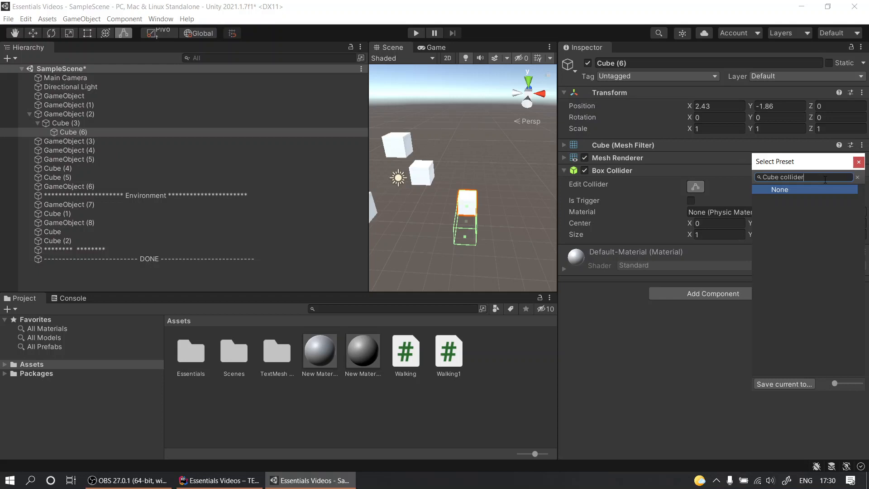
{"action": "left_click", "coordinate": [784, 384]}
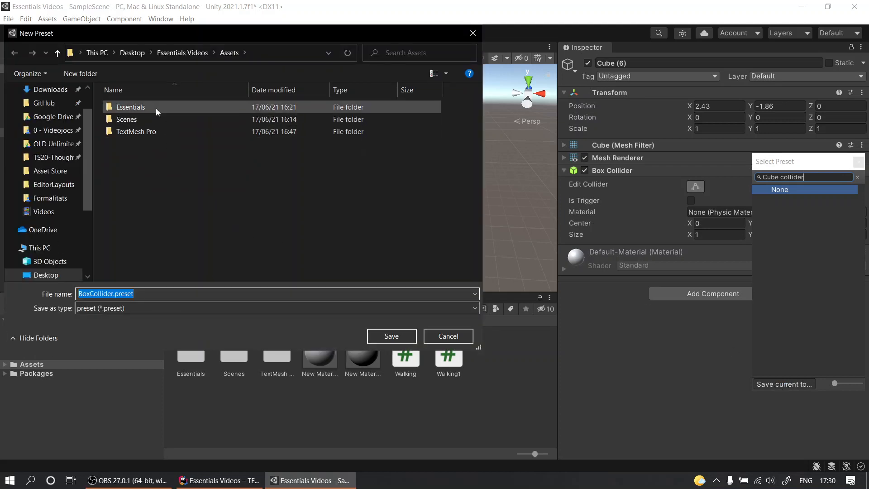
{"action": "left_click", "coordinate": [392, 336]}
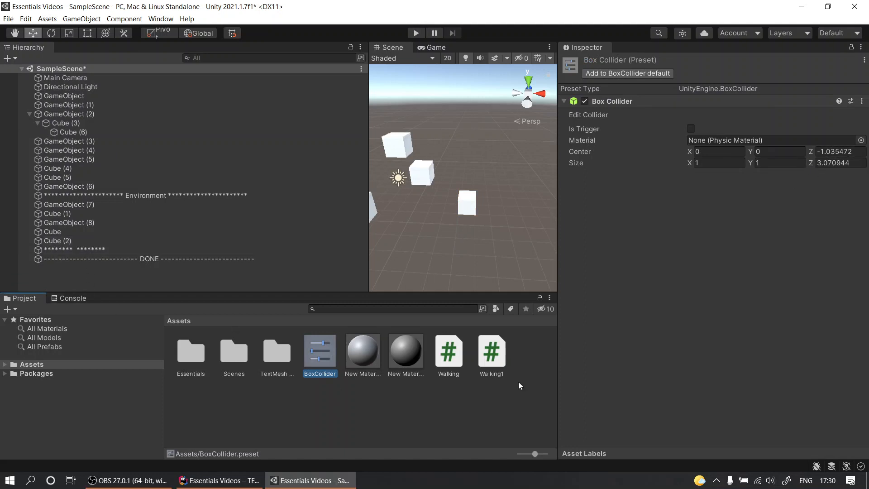
Validate all game objects in the scene against the BoxCollider preset.
{"action": "middle_click_drag", "start_coordinate": [444, 251], "coordinate": [474, 256]}
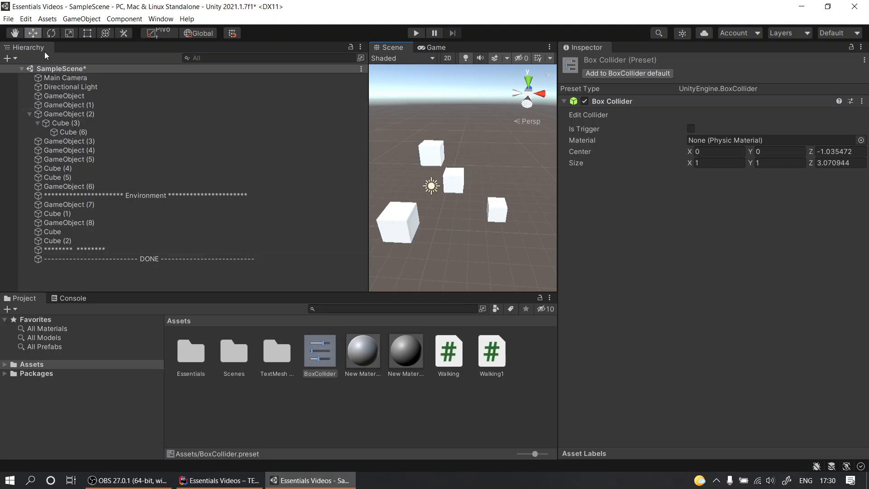
{"action": "left_click", "coordinate": [318, 359]}
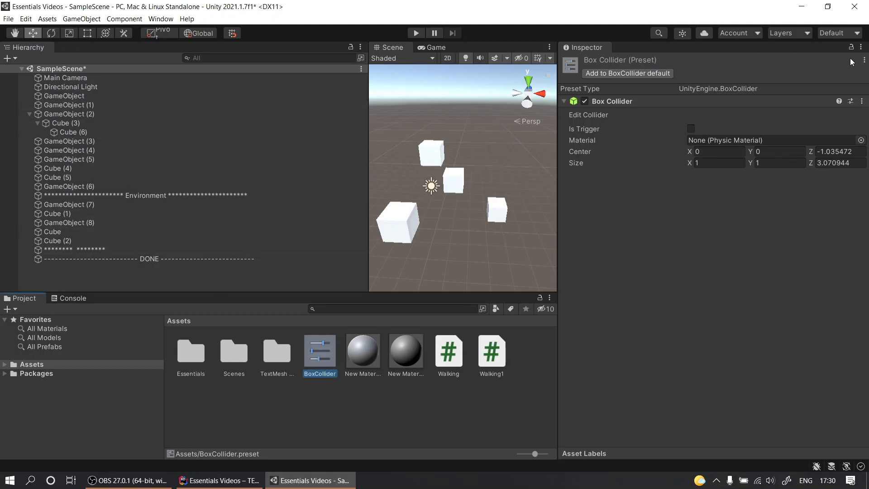
{"action": "left_click", "coordinate": [864, 60]}
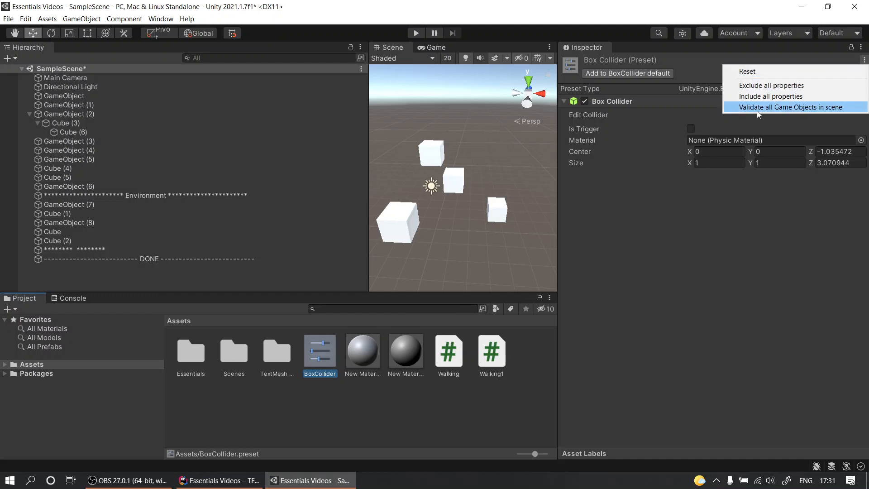
{"action": "left_click", "coordinate": [815, 109]}
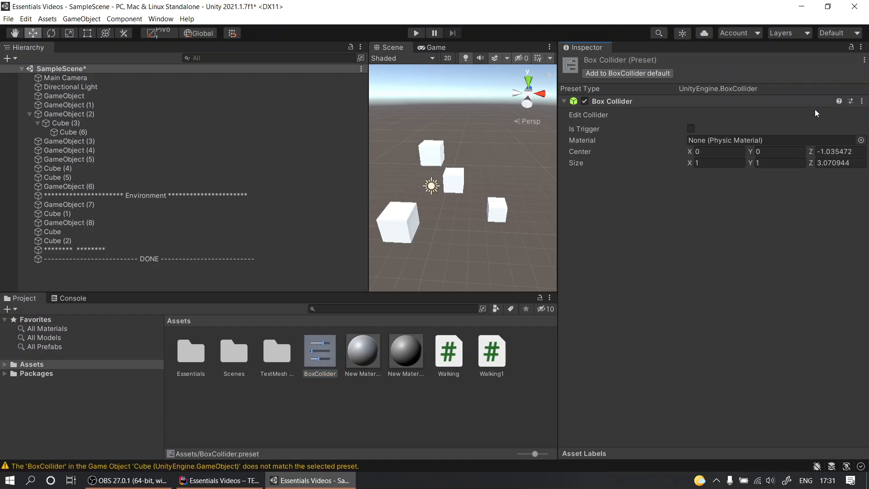
Review the preset mismatch warnings in the console and locate the cube each one refers to in the hierarchy.
{"action": "left_click", "coordinate": [72, 297]}
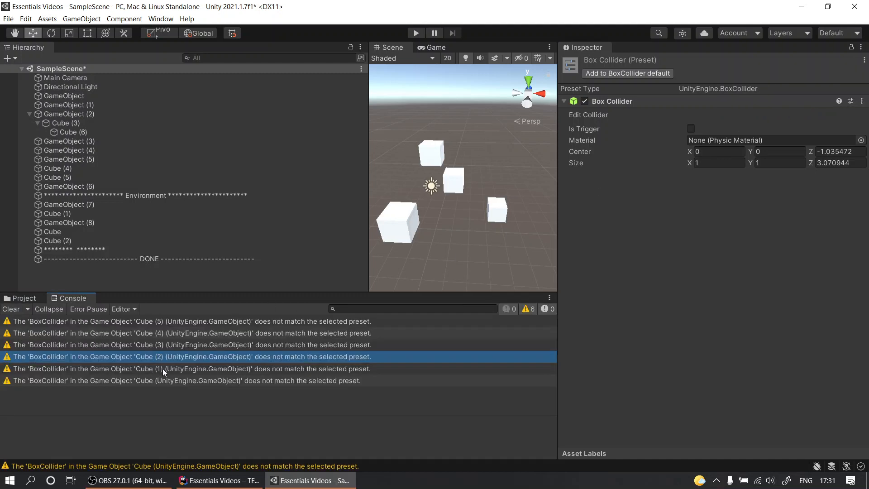
{"action": "left_click", "coordinate": [180, 322]}
{"action": "left_click", "coordinate": [143, 335]}
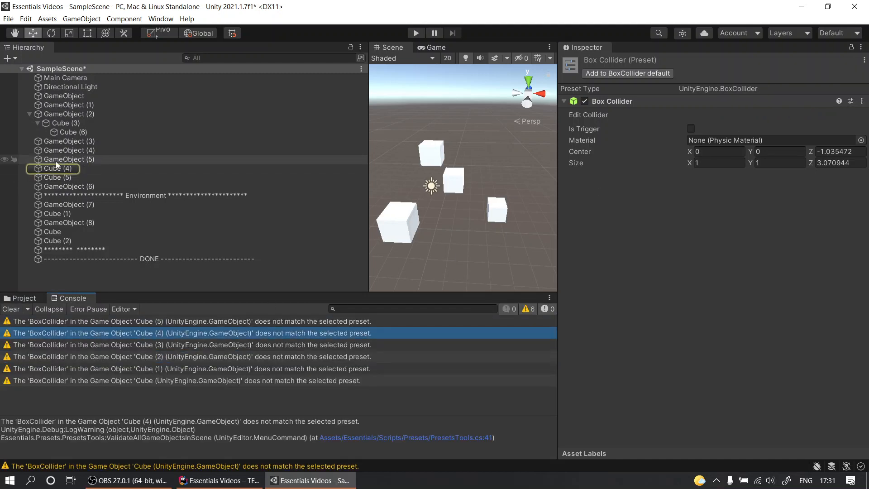
{"action": "left_click", "coordinate": [129, 345]}
{"action": "left_click", "coordinate": [128, 357]}
{"action": "left_click", "coordinate": [132, 369]}
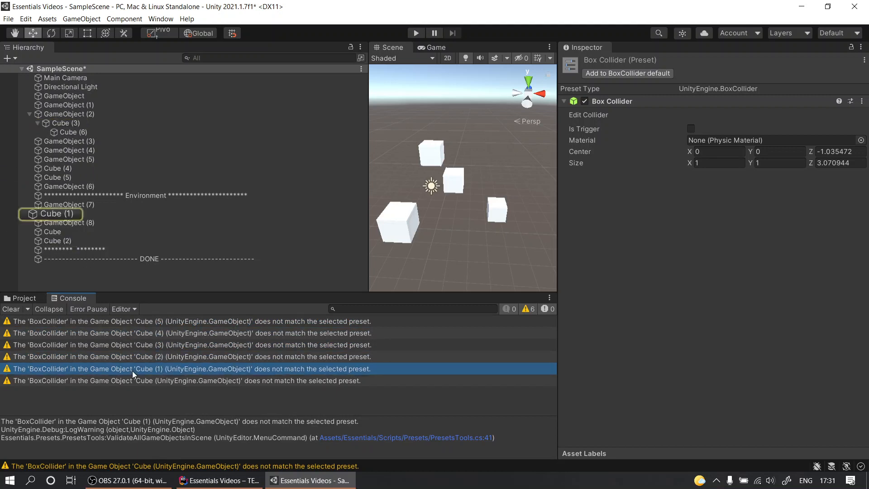
Locate the object named Cube through its warning and validate all scene game objects against the BoxCollider preset again.
{"action": "left_click", "coordinate": [145, 384]}
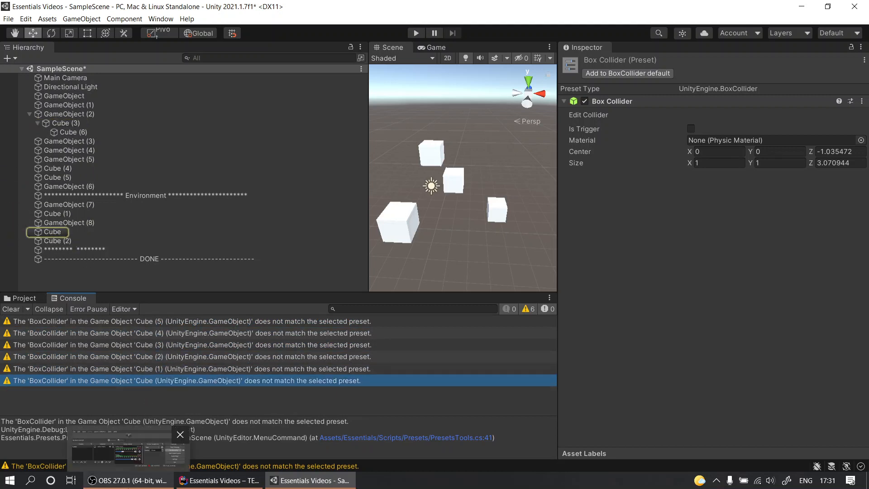
{"action": "left_click", "coordinate": [23, 299]}
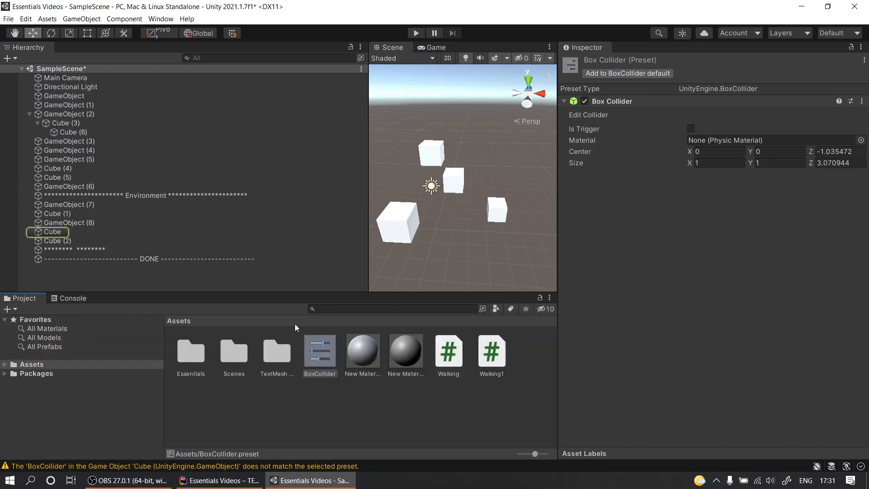
{"action": "left_click", "coordinate": [864, 59]}
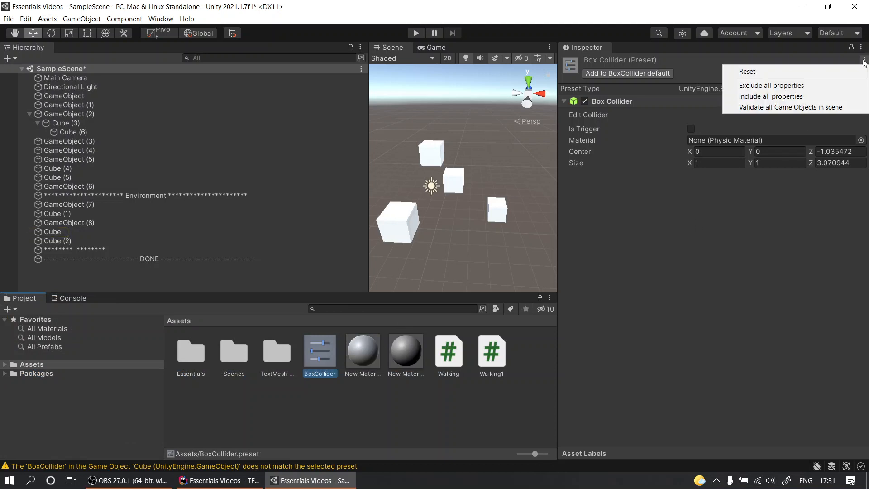
{"action": "left_click", "coordinate": [834, 107]}
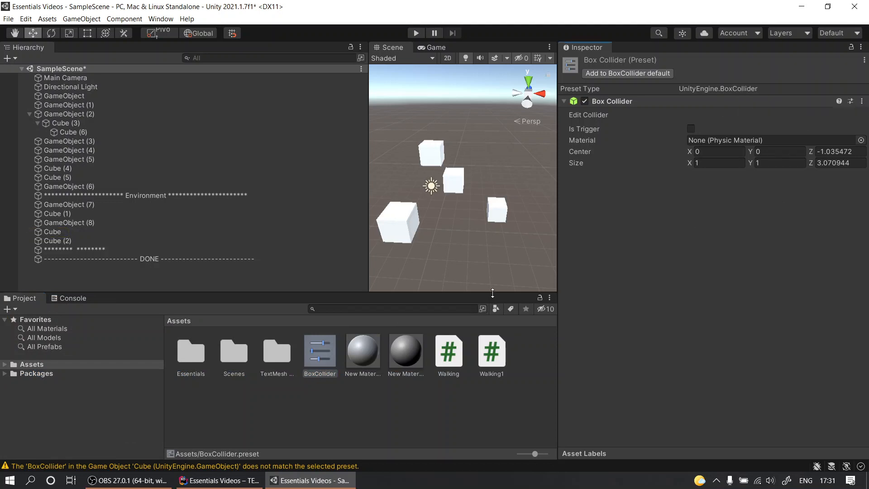
Clear the preset mismatch warnings from the console and return to the project's assets.
{"action": "left_click", "coordinate": [66, 299]}
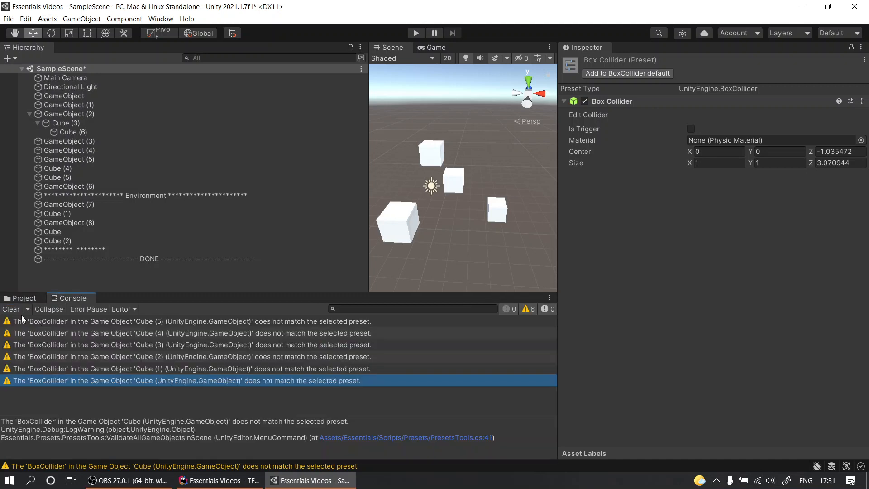
{"action": "left_click", "coordinate": [21, 308]}
{"action": "left_click", "coordinate": [20, 299]}
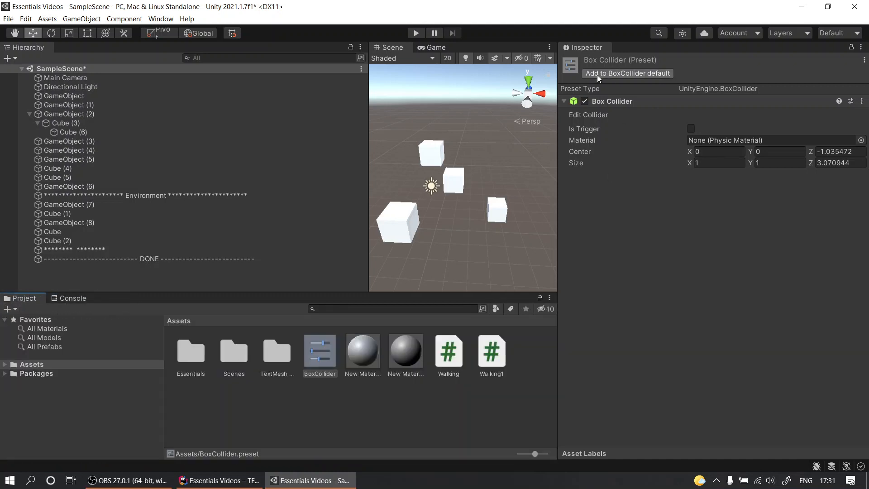
Add the BoxCollider preset to the BoxCollider defaults and reselect the preset asset.
{"action": "left_click", "coordinate": [636, 74]}
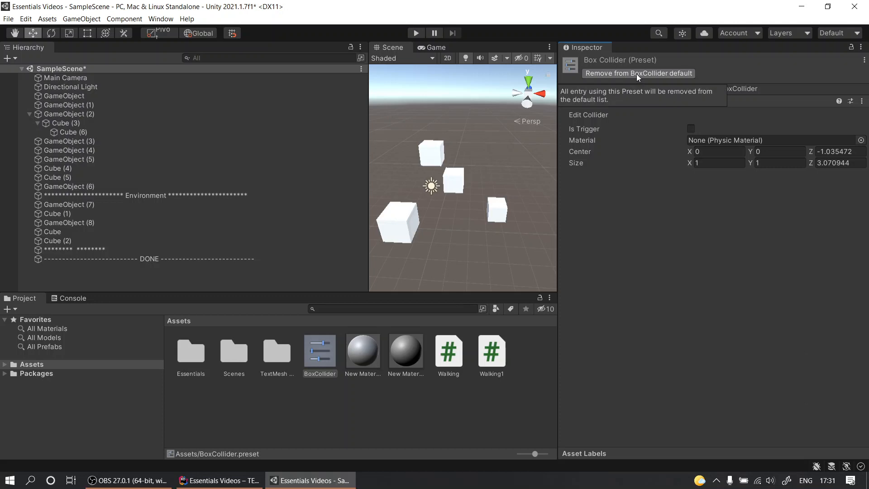
{"action": "left_click", "coordinate": [399, 407]}
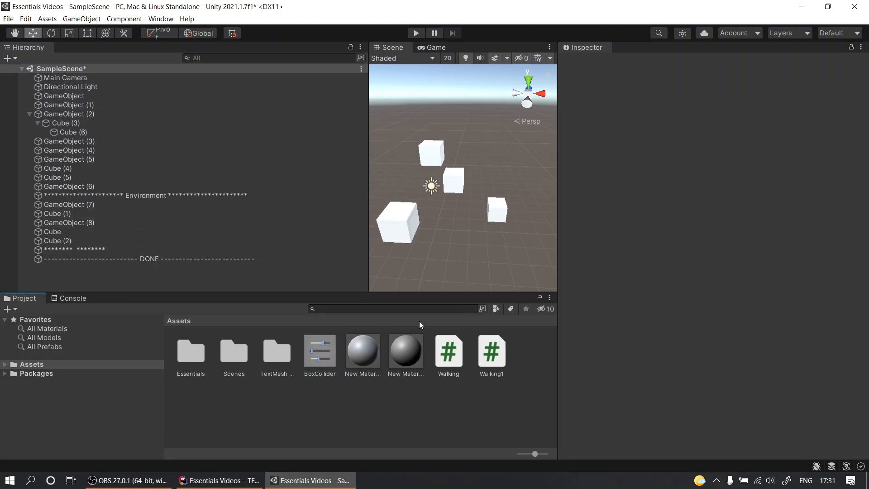
{"action": "left_click", "coordinate": [318, 358]}
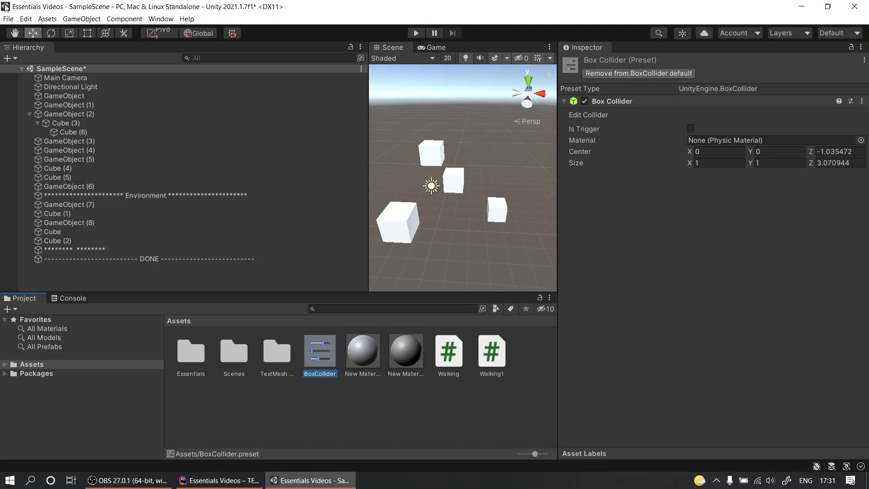
Search the project settings for "prese" and examine the default BoxCollider entry in the Preset Manager.
{"action": "left_click", "coordinate": [10, 20]}
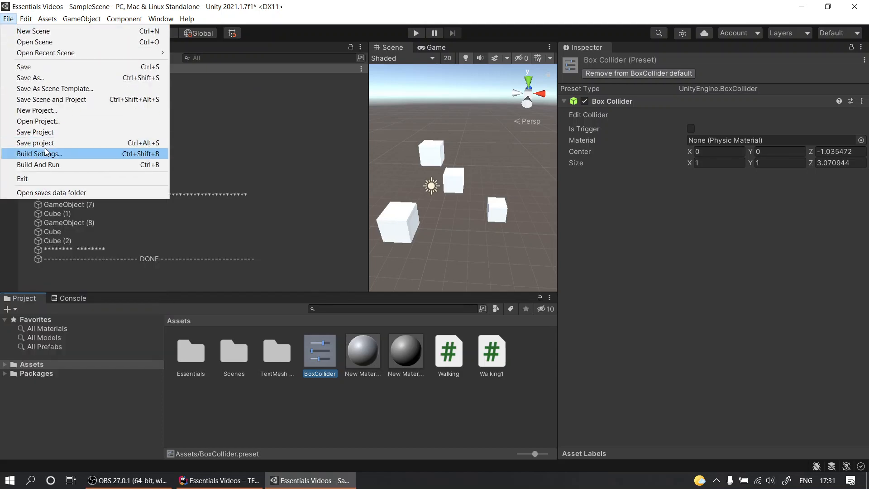
{"action": "mouse_move", "coordinate": [26, 18]}
{"action": "left_click", "coordinate": [69, 330]}
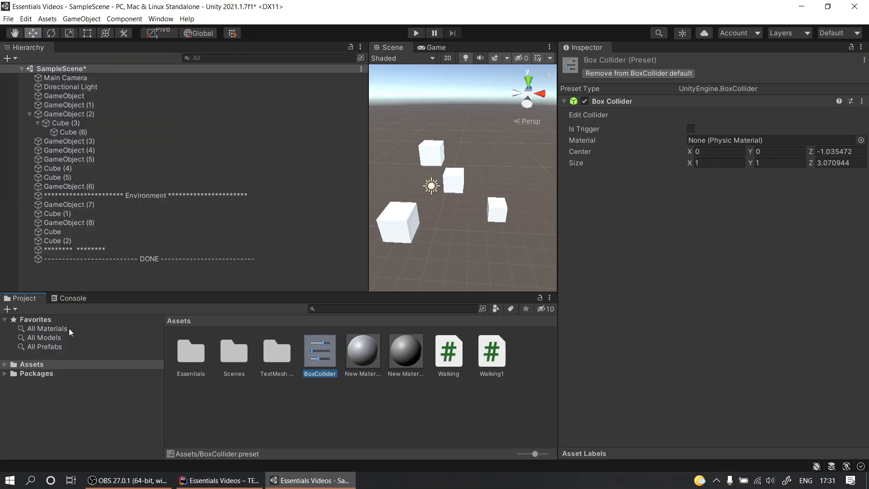
{"action": "left_click", "coordinate": [581, 131]}
{"action": "left_click", "coordinate": [26, 18]}
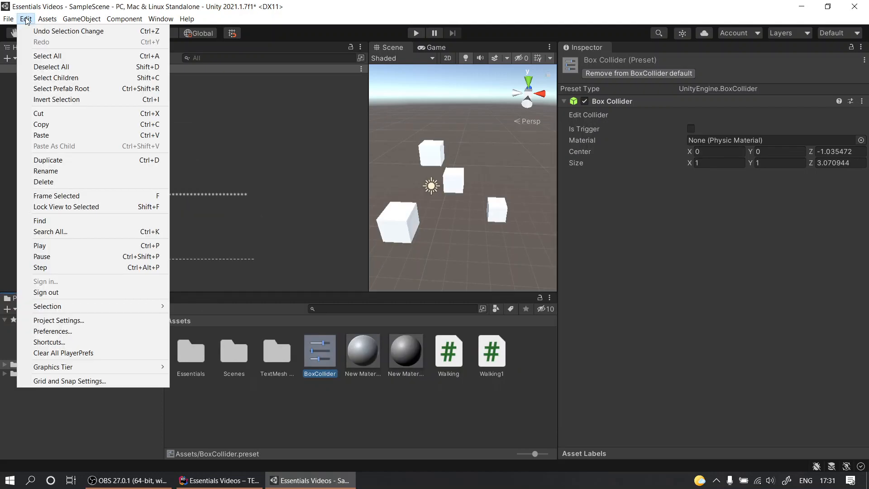
{"action": "left_click", "coordinate": [83, 320]}
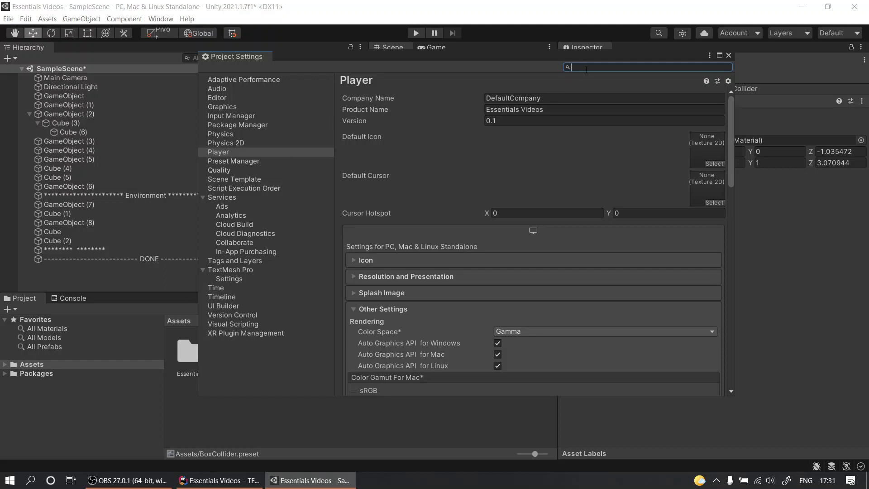
{"action": "type", "text": "prese"}
{"action": "left_click", "coordinate": [253, 90]}
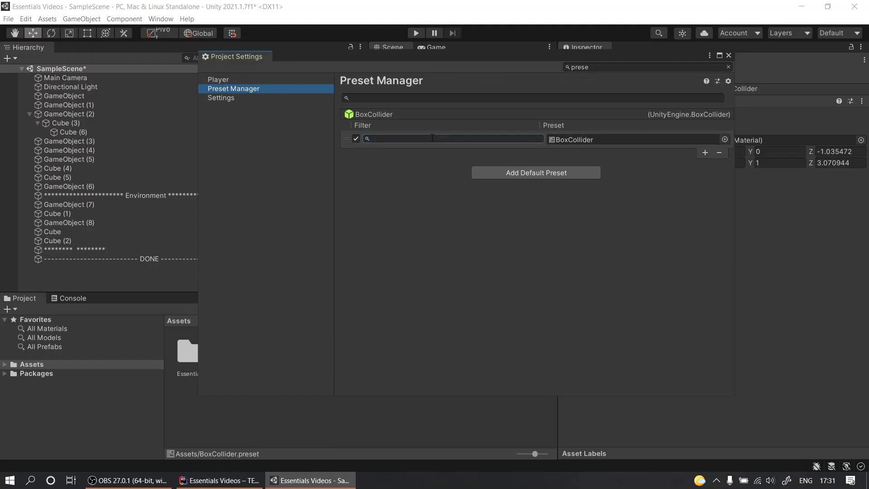
{"action": "left_click", "coordinate": [588, 139]}
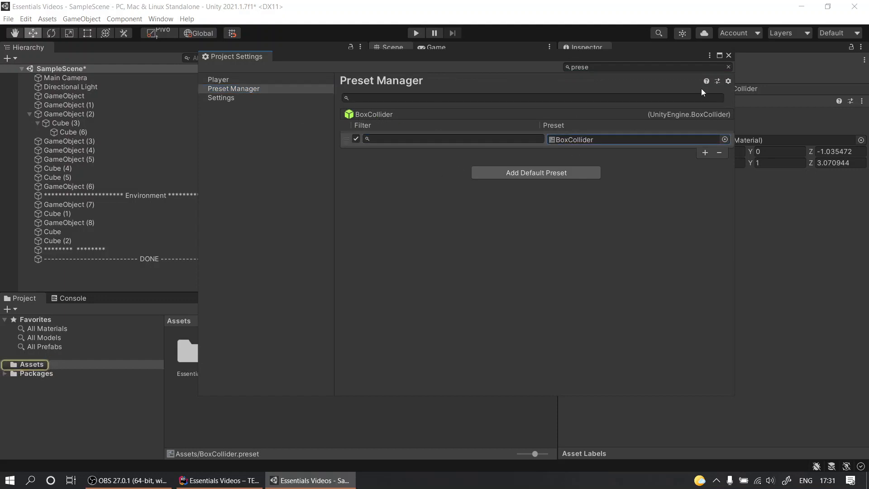
{"action": "left_click", "coordinate": [728, 56]}
Search the scene for mismatches between its GameObjects and the default presets.
{"action": "left_click", "coordinate": [149, 270]}
{"action": "right_click", "coordinate": [148, 270]}
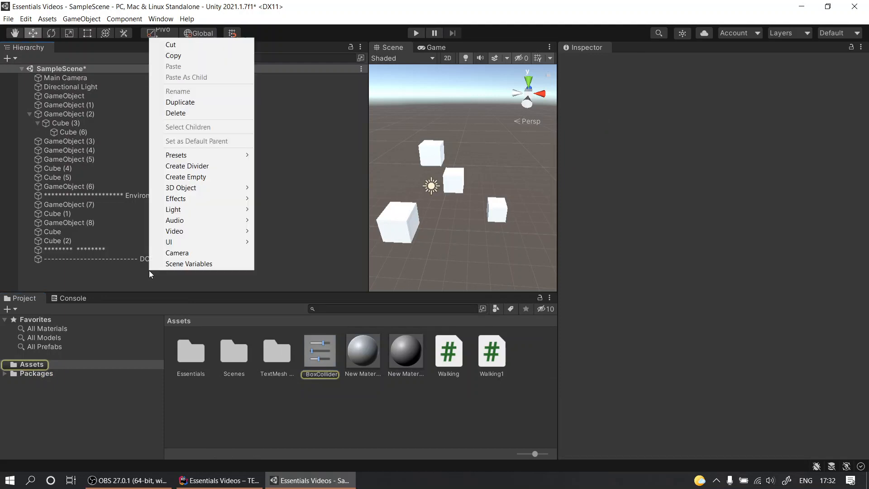
{"action": "mouse_move", "coordinate": [225, 155]}
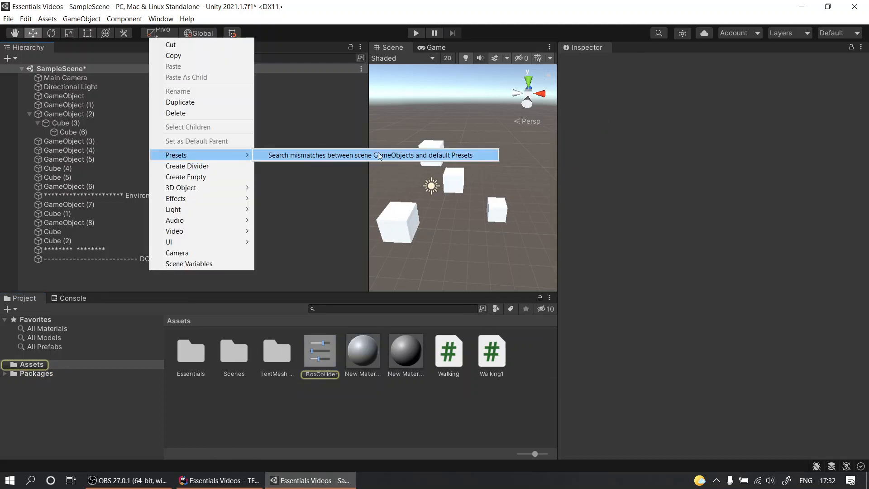
{"action": "left_click", "coordinate": [449, 157]}
Review the default preset mismatch warnings in the console and locate the cube each one refers to.
{"action": "left_click", "coordinate": [83, 298]}
{"action": "left_click", "coordinate": [202, 381]}
{"action": "left_click", "coordinate": [207, 368]}
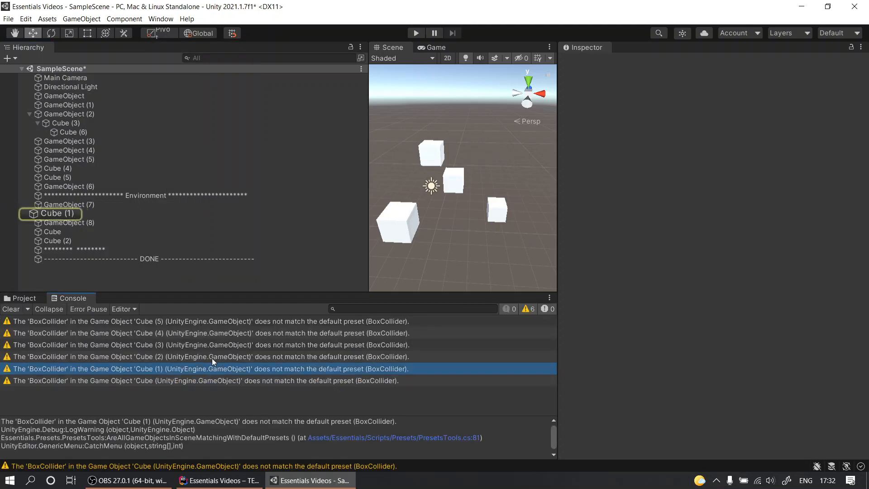
{"action": "left_click", "coordinate": [212, 357]}
{"action": "left_click", "coordinate": [215, 333]}
{"action": "left_click", "coordinate": [223, 382]}
{"action": "left_click", "coordinate": [227, 344]}
{"action": "left_click", "coordinate": [233, 321]}
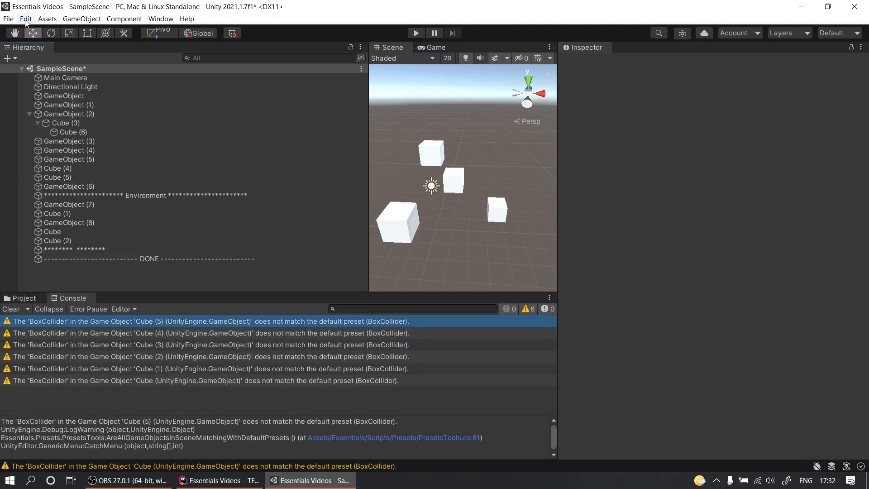
Clear the default preset mismatch warnings from the console.
{"action": "key", "text": "alt+e"}
{"action": "key", "text": "Escape"}
{"action": "left_click", "coordinate": [11, 308]}
Inspect Cube (1) and the DONE divider, repeat the mismatch search against the default presets, and empty the console.
{"action": "left_click", "coordinate": [81, 214]}
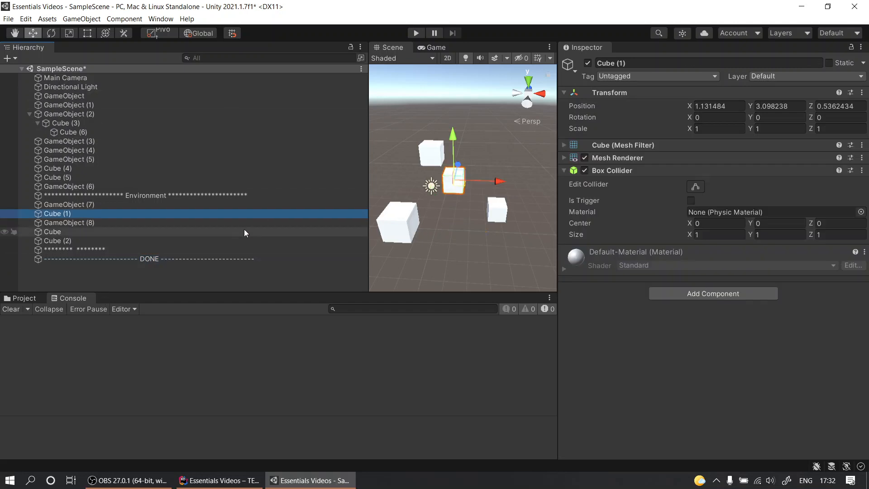
{"action": "left_click", "coordinate": [183, 261]}
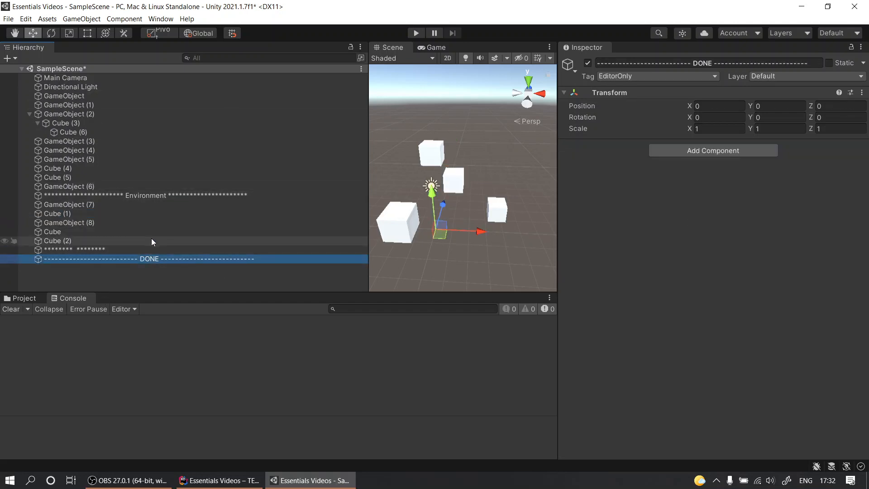
{"action": "left_click", "coordinate": [137, 240]}
{"action": "left_click", "coordinate": [100, 277]}
{"action": "right_click", "coordinate": [100, 273]}
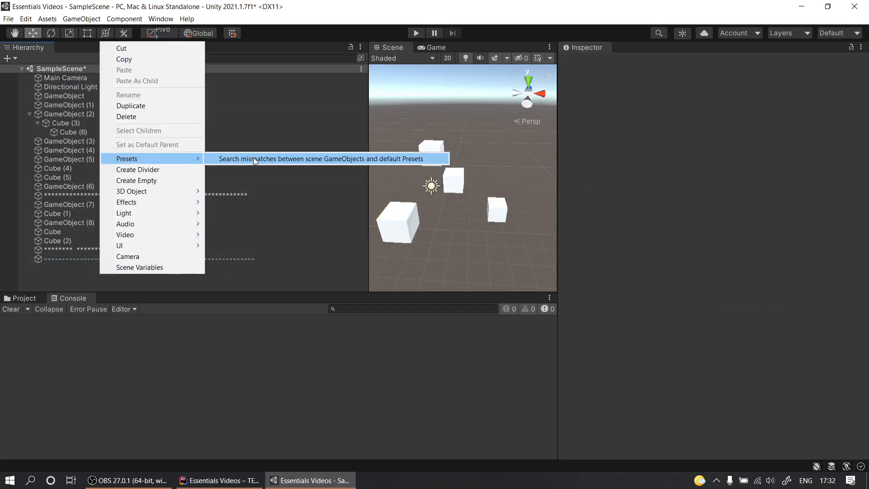
{"action": "left_click", "coordinate": [253, 158]}
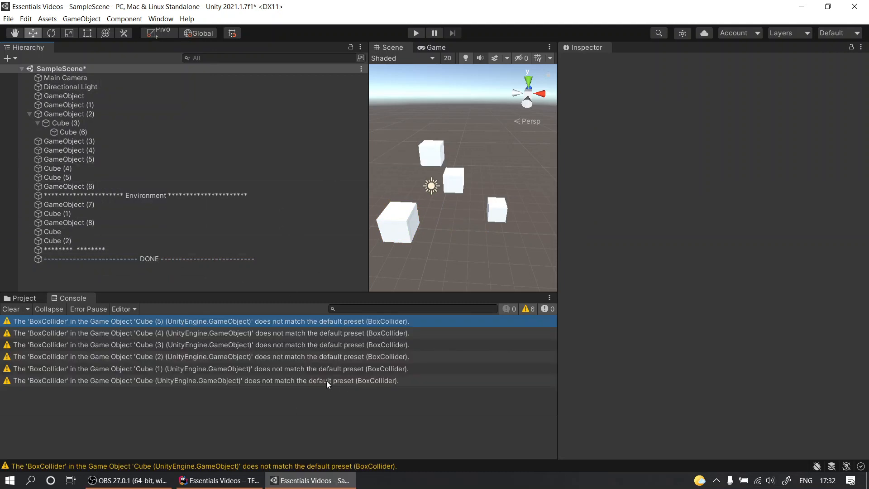
{"action": "left_click", "coordinate": [10, 309]}
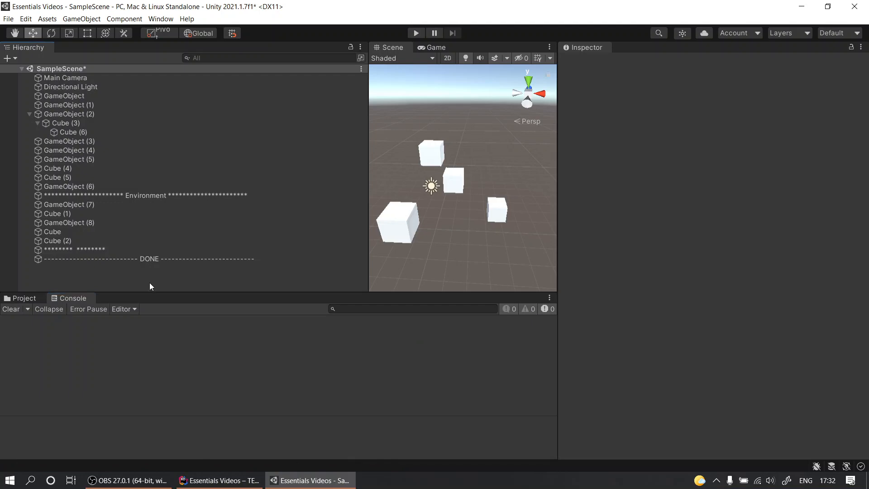